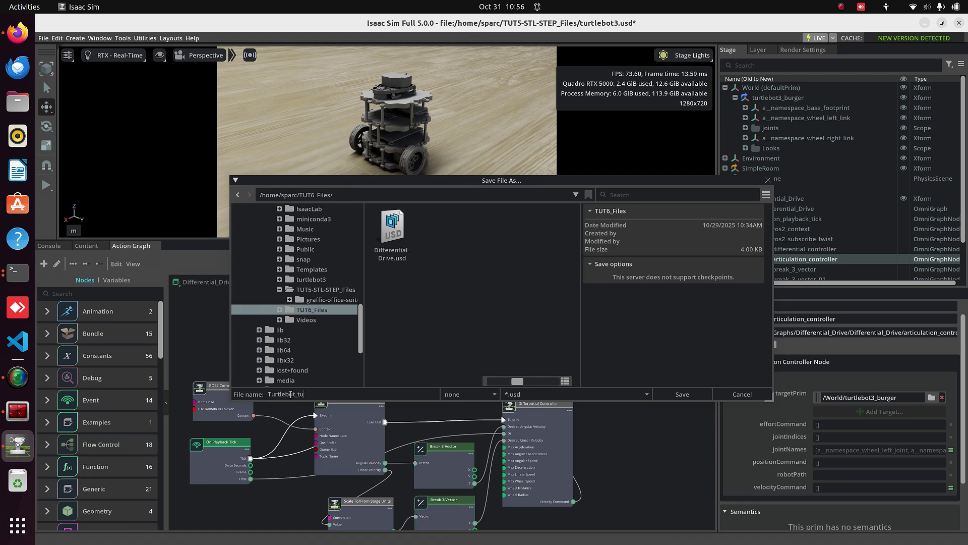
- Finish the file name Turtlebot_tut6 and save the stage as .usd in TUT6_Files
type("t6")
left_click(678, 392)
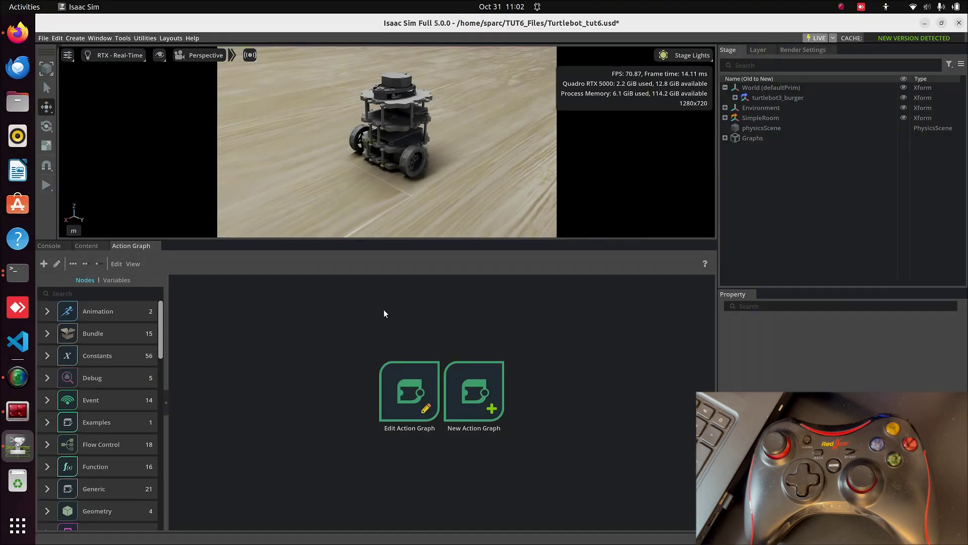
left_click(6, 533)
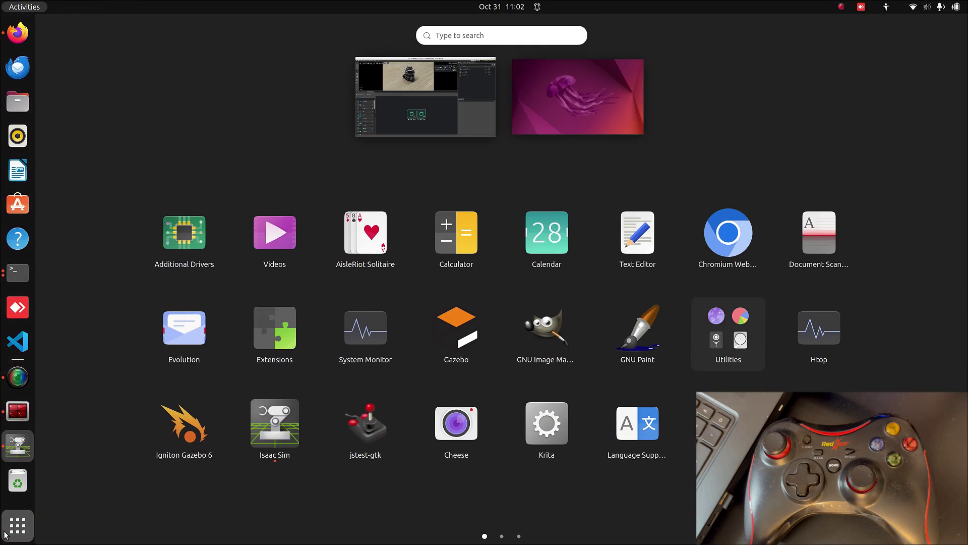
type("js")
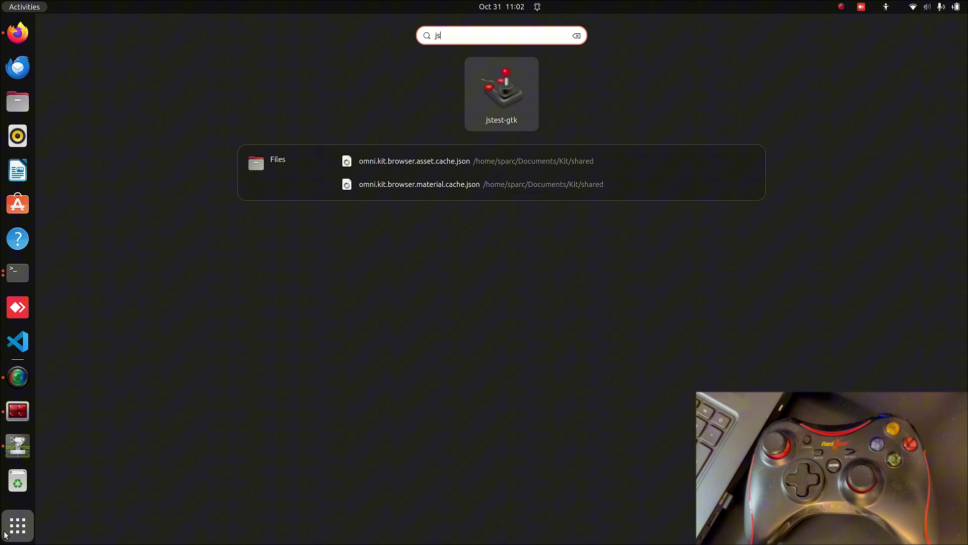
key("Return")
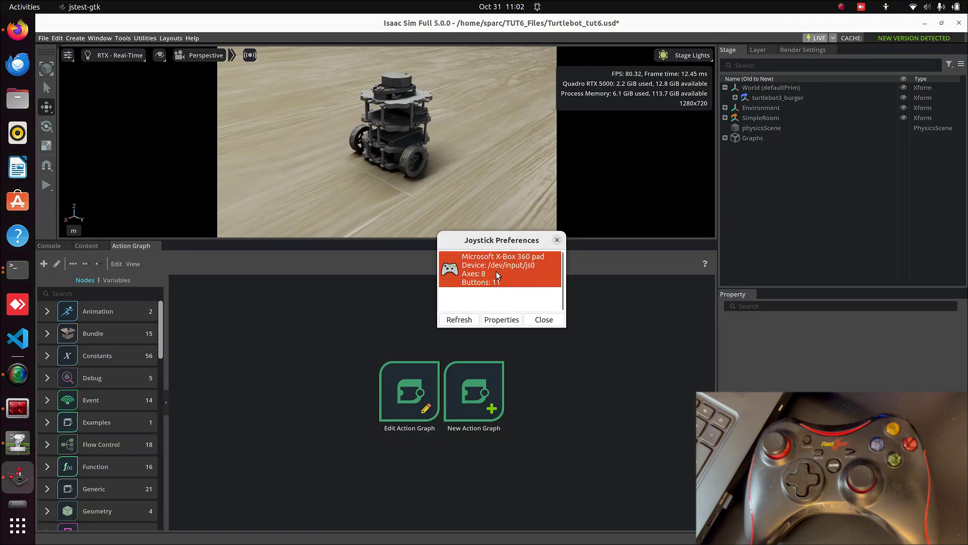
double_click(497, 275)
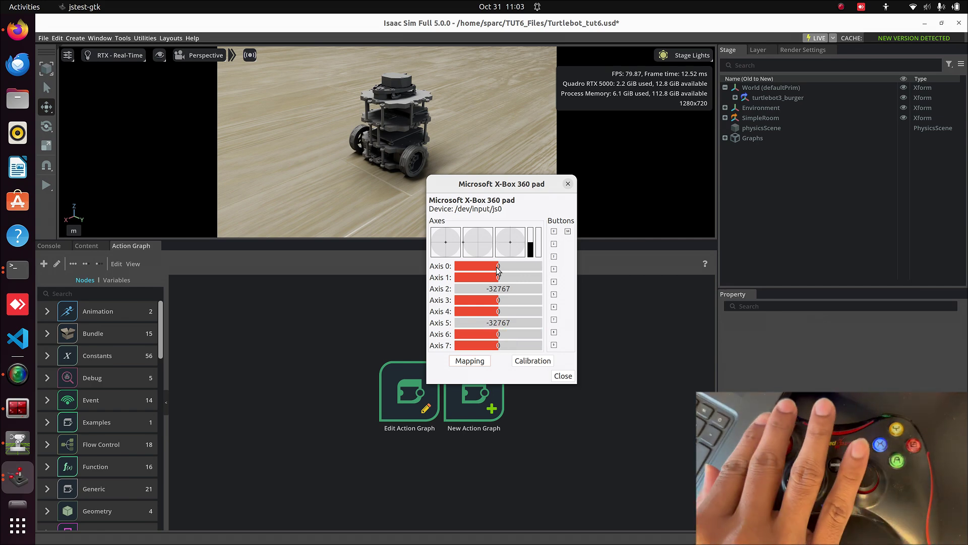
left_click(568, 184)
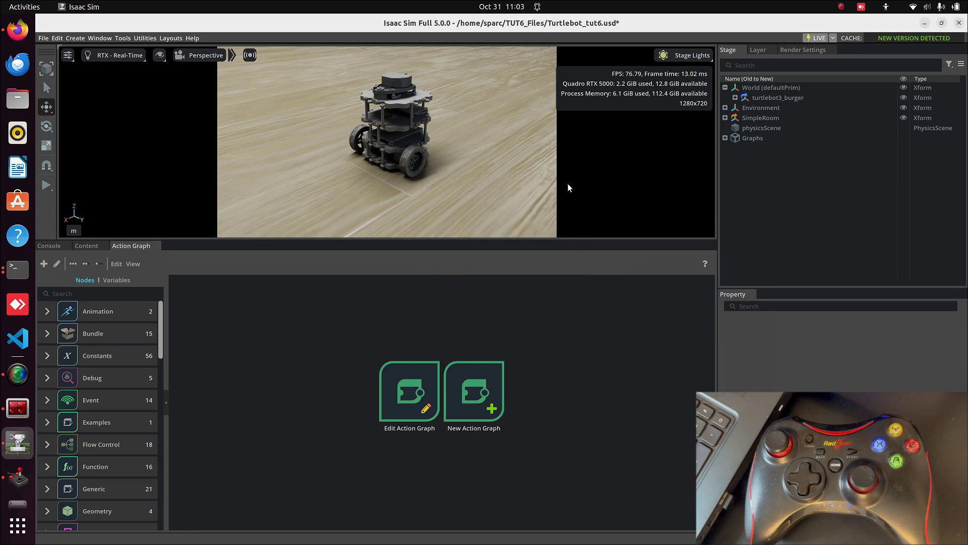
- Stop the velocity publisher, clear the terminal, install python3-pygame, and cd into TUT6_Files
left_click(13, 281)
key("ctrl+c")
type("cl")
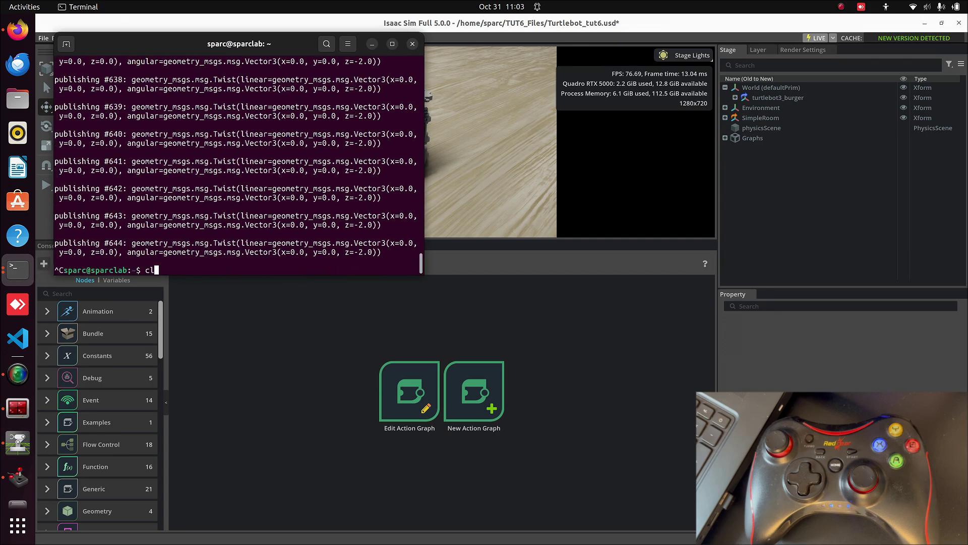
type("ear")
key("Return")
type("sudo apt insta")
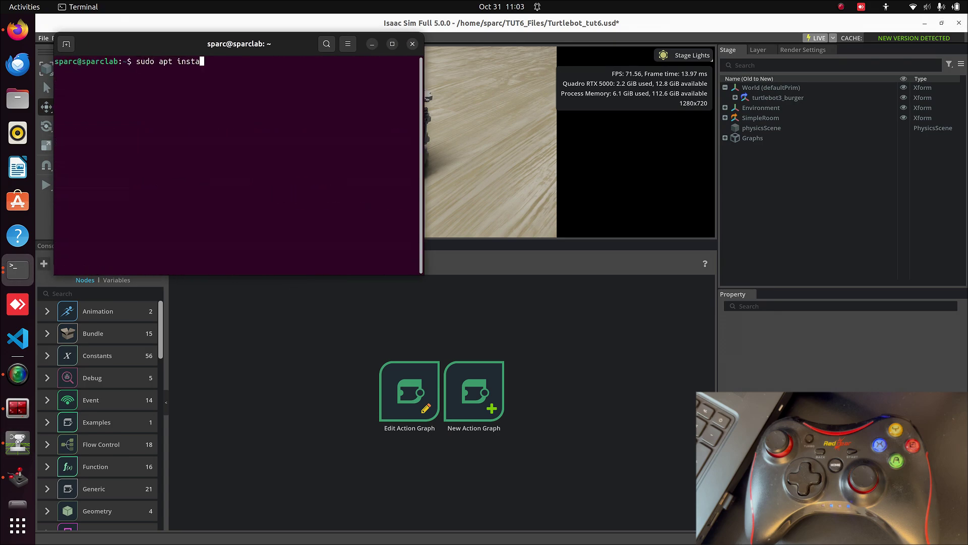
type("ll python3-pygame")
key("Return")
key("Return")
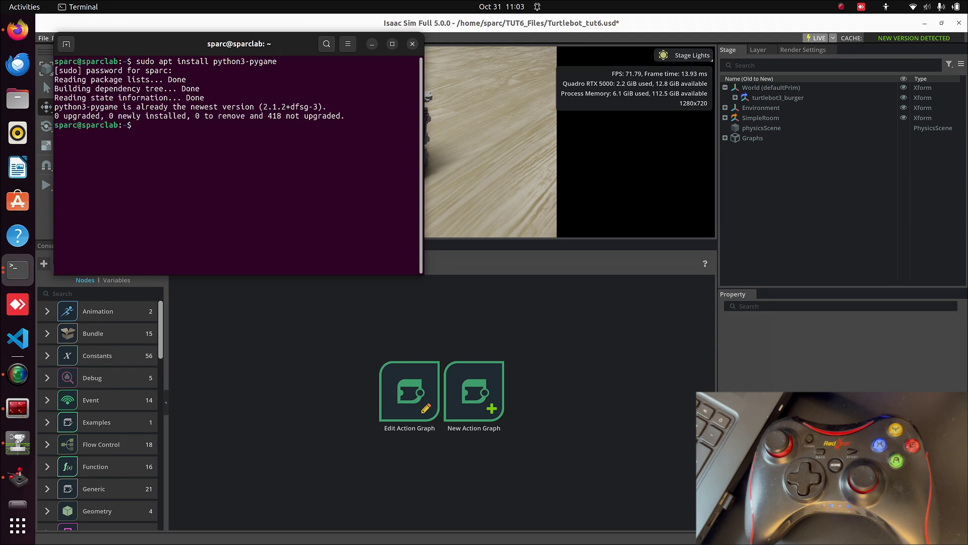
type("cd TuT6")
key("Tab")
key("Return")
- Run python3 turtlebot_joy_combined.py and confirm the Xbox 360 Controller is detected
type("p")
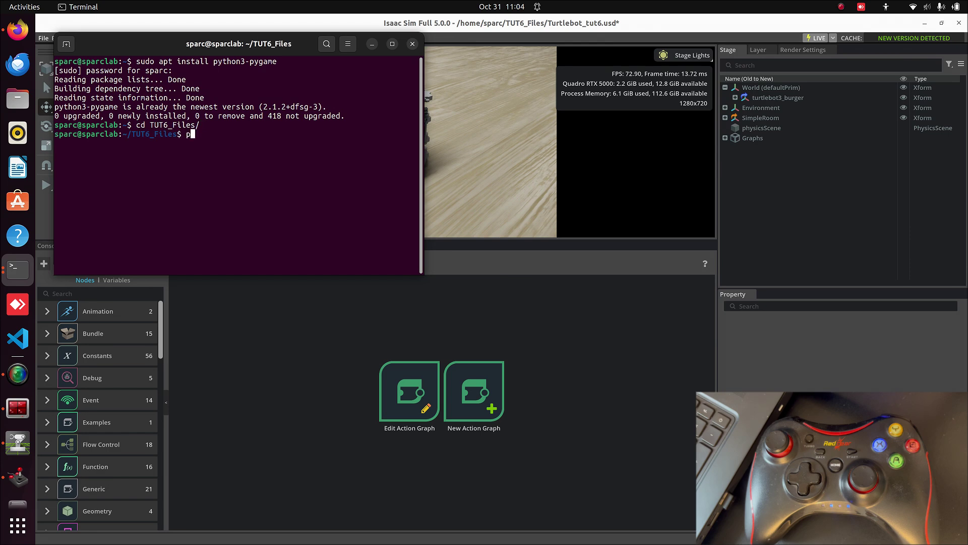
type("ython3 turt")
key("Tab")
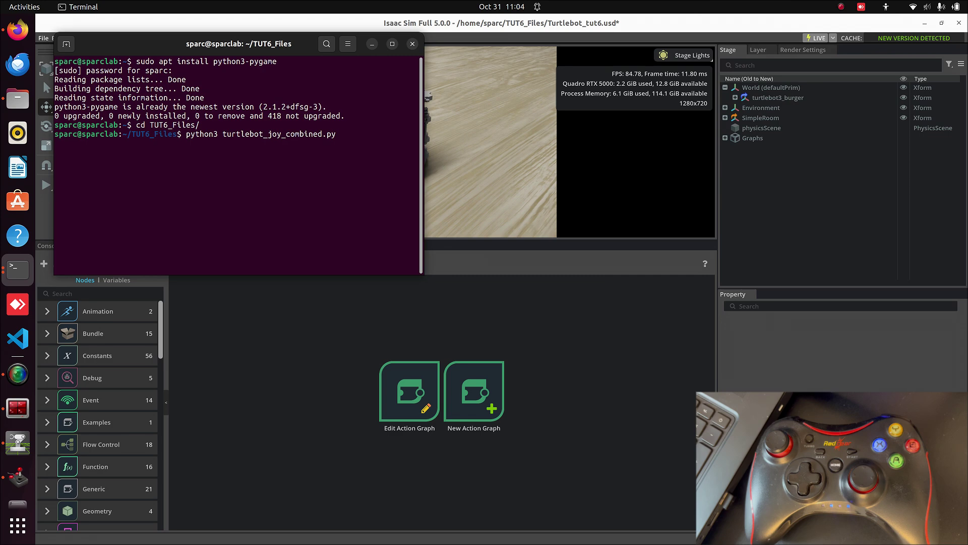
key("Return")
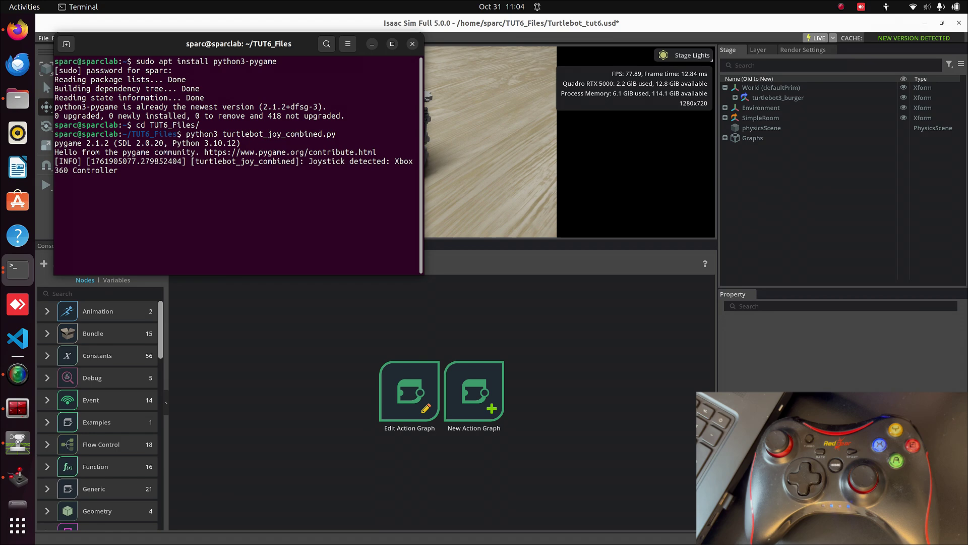
left_click_drag(310, 161, 323, 169)
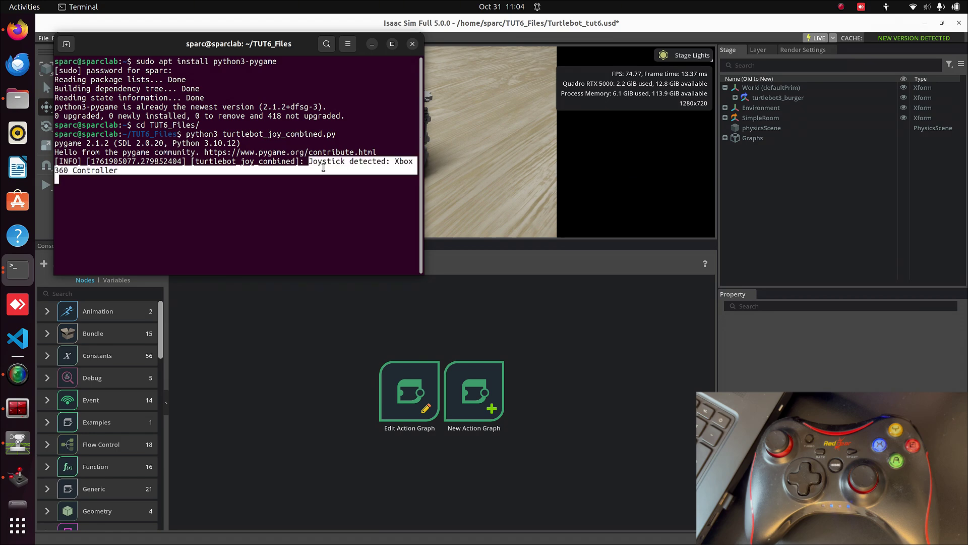
left_click(273, 187)
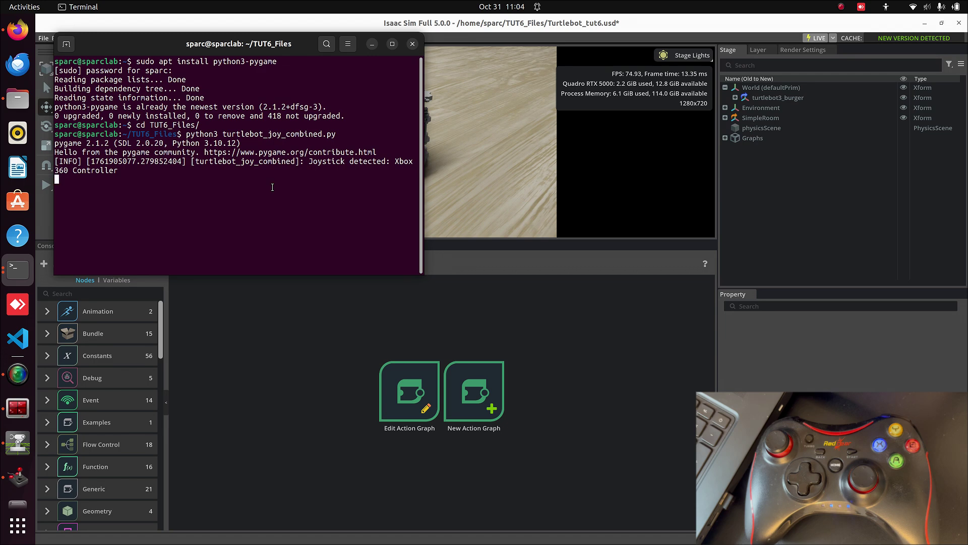
- In a new terminal tab, source /opt/ros/humble/setup.bash, list topics, and echo /cmd_vel
key("ctrl+shift+t")
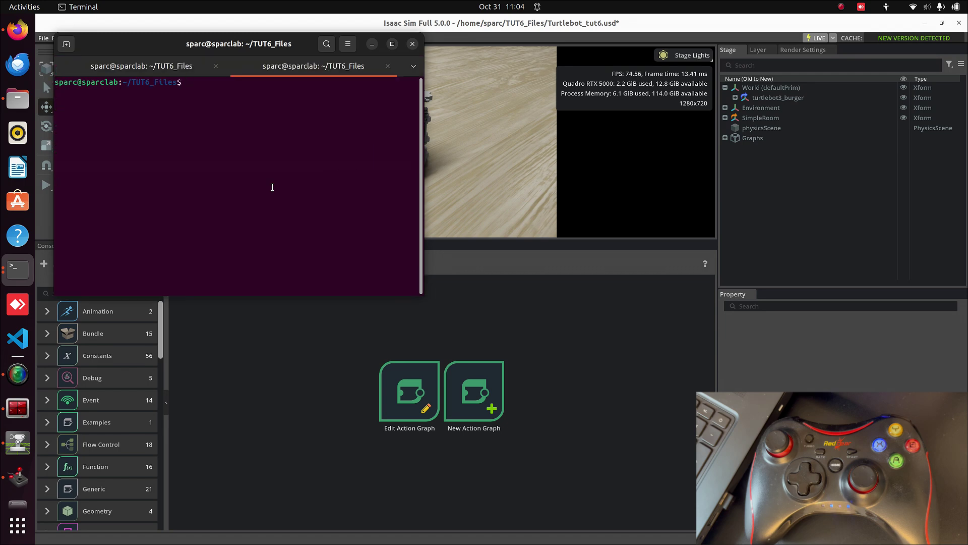
type("source /opt/ros/humble/setup.bash")
key("Return")
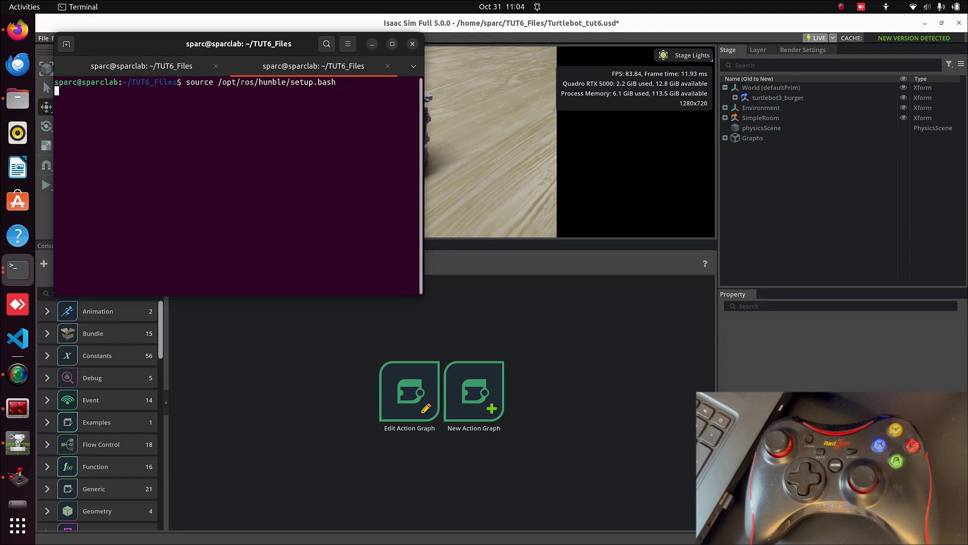
type("ros2 topic lis")
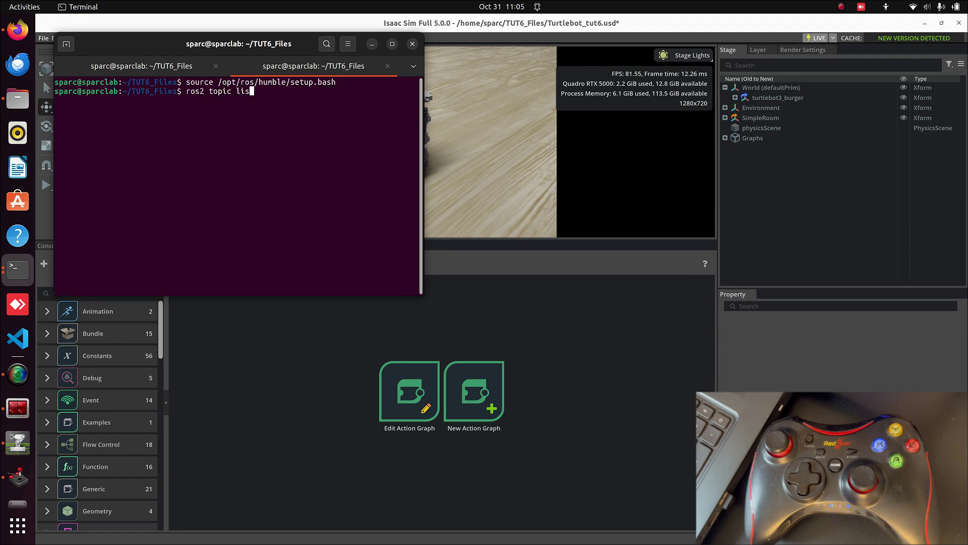
type("t")
key("Return")
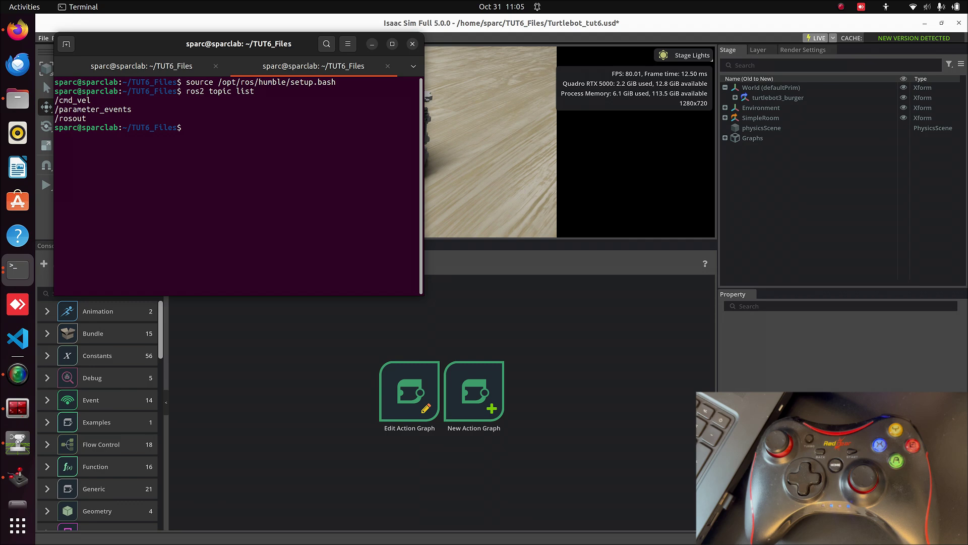
type("ros2 topic echo /cmd_vel")
key("Return")
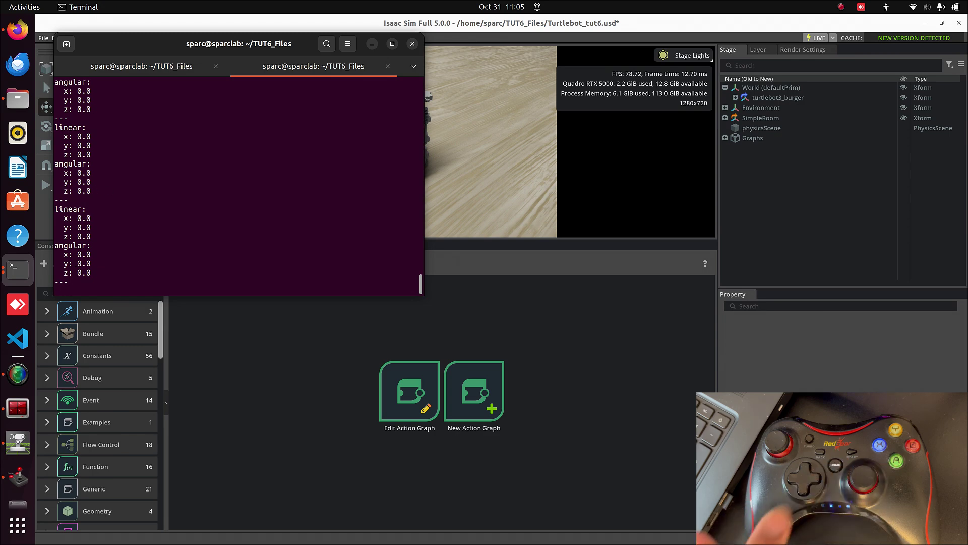
- Minimize the terminal, enlarge the viewport, and play the simulation to drive the TurtleBot
left_click(372, 44)
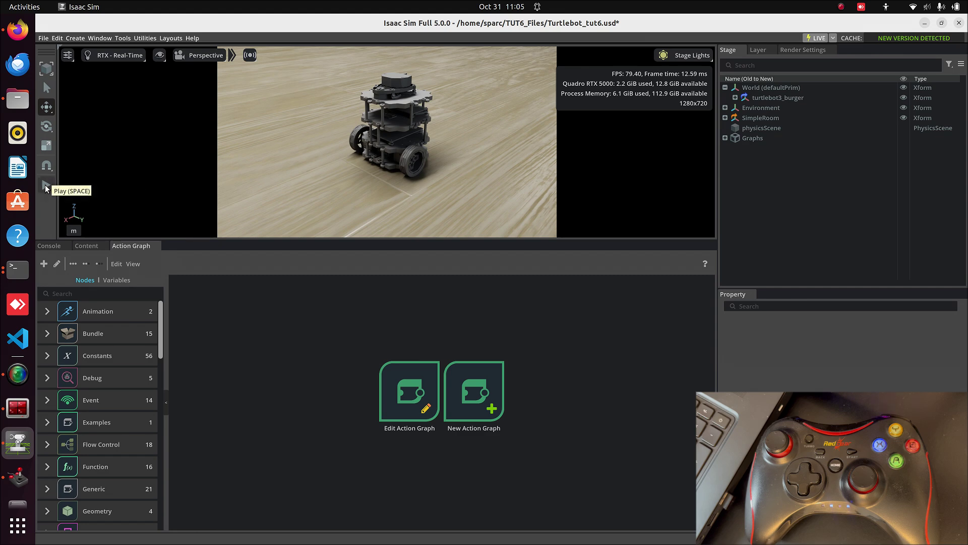
left_click_drag(258, 252, 258, 390)
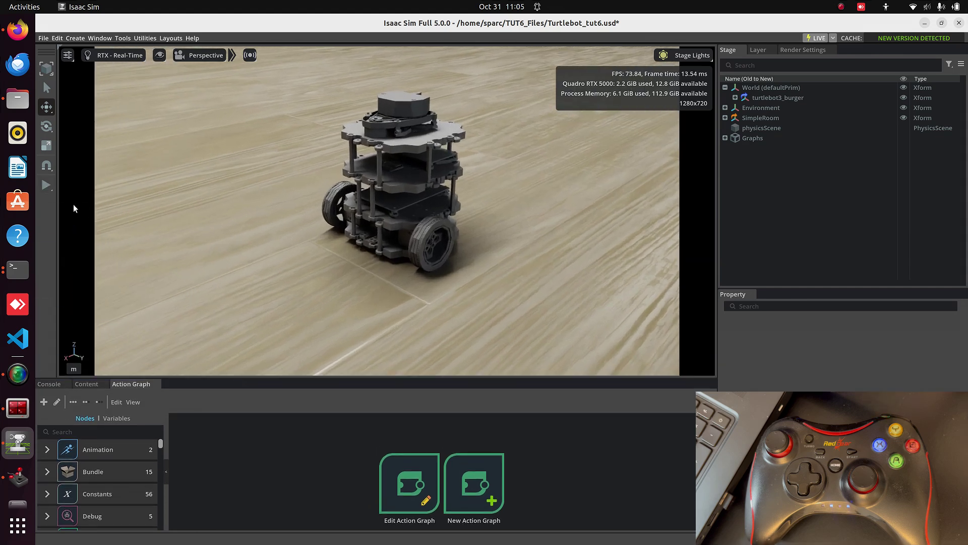
left_click(46, 185)
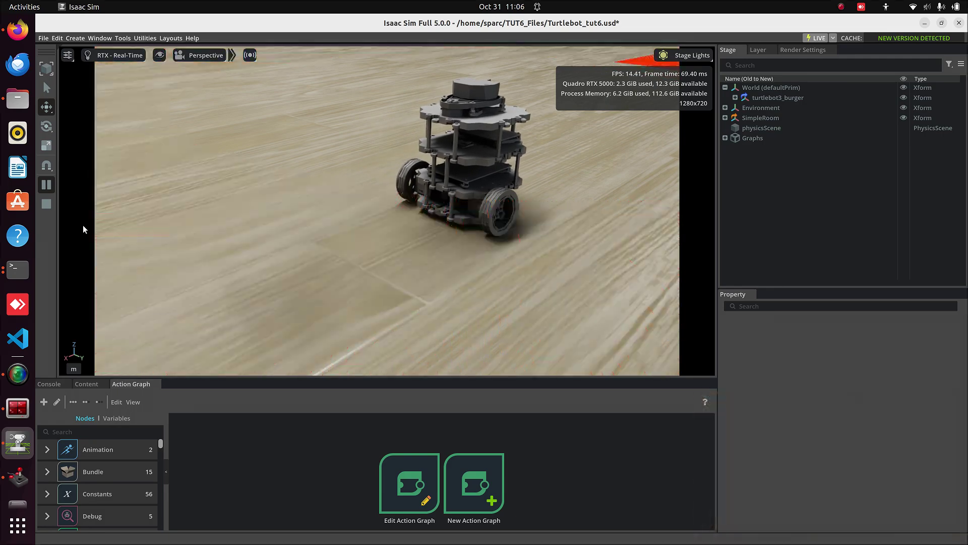
- Stop the simulation and delete turtlebot3_burger from the stage
left_click(42, 206)
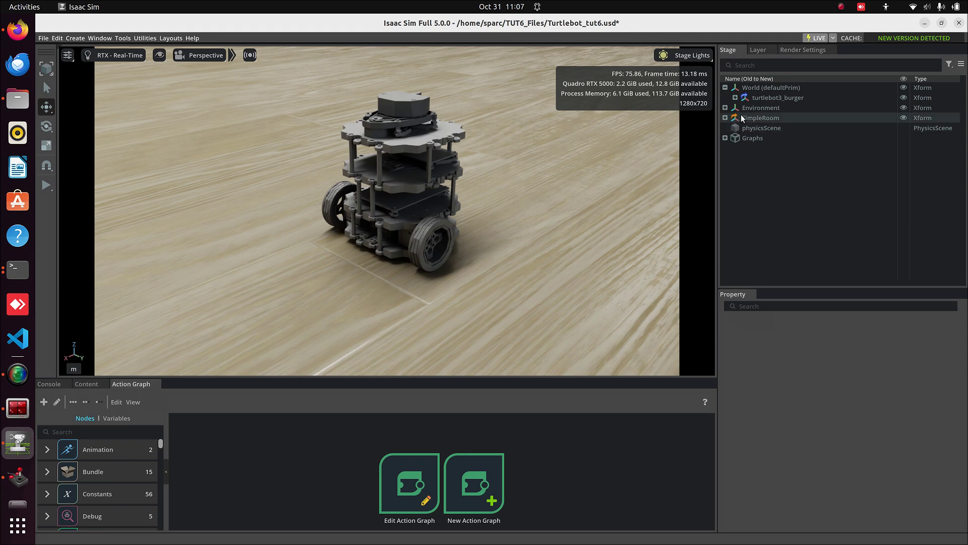
left_click(756, 99)
right_click(756, 101)
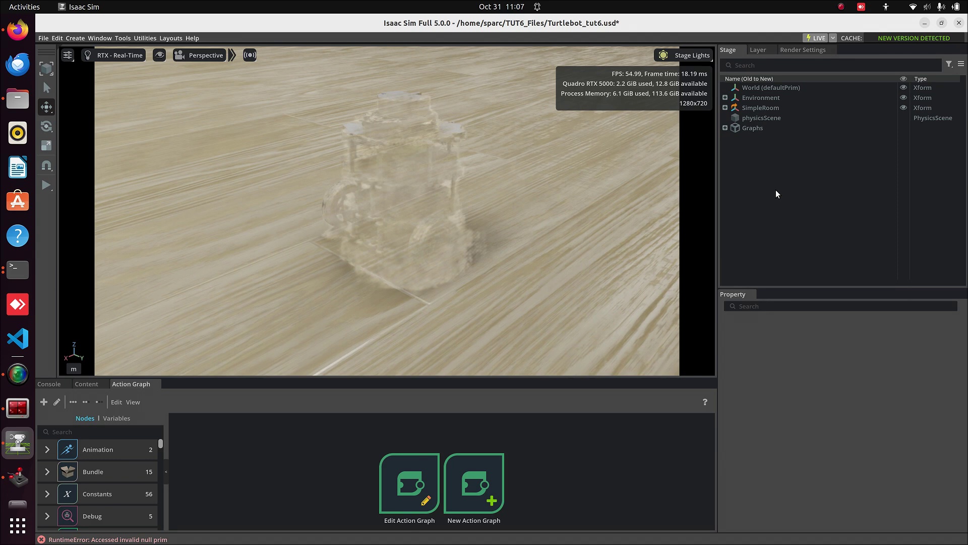
- Shrink the viewport and open the Isaac Sim Assets browser from Window > Browsers
left_click_drag(457, 375, 473, 211)
left_click(122, 37)
mouse_move(105, 37)
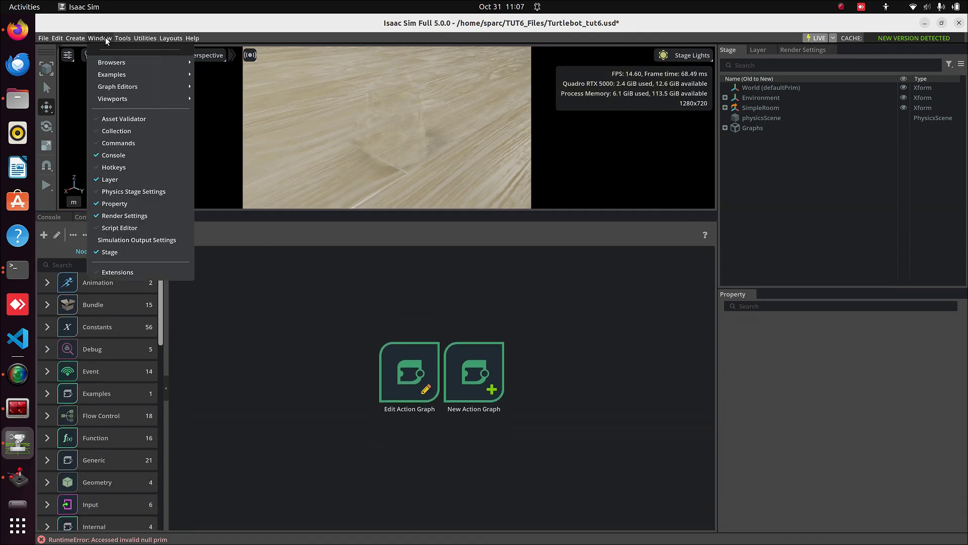
mouse_move(118, 77)
mouse_move(182, 62)
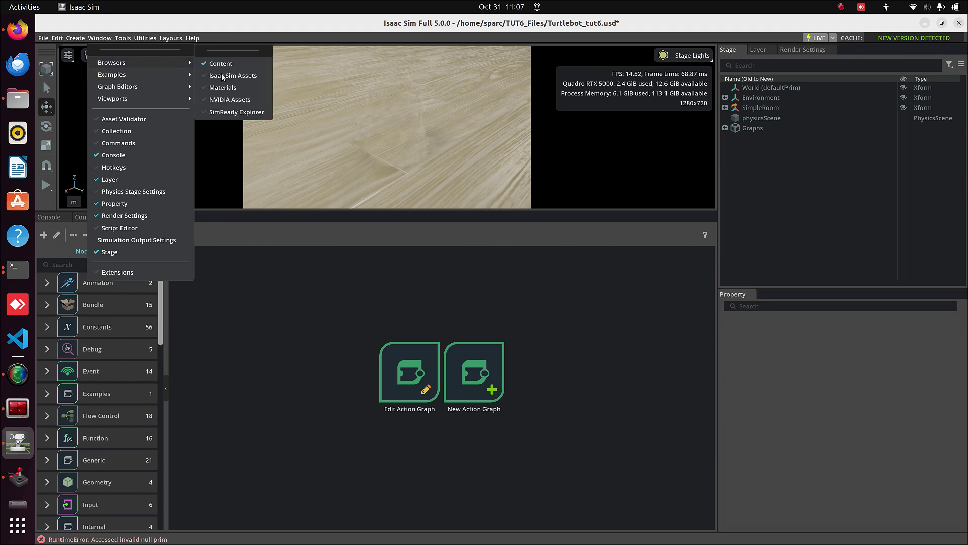
left_click(221, 75)
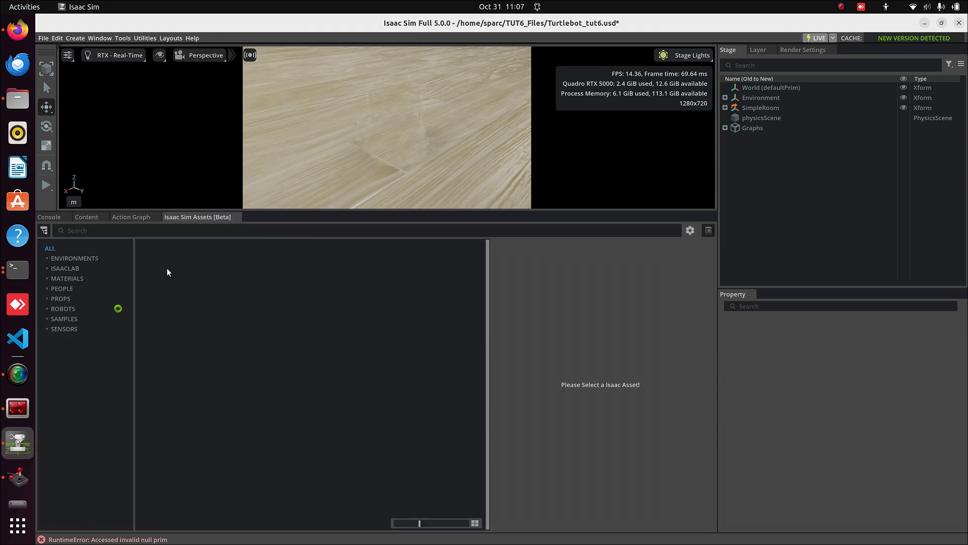
- Drag the jetbot from the ROBOTS assets onto World (defaultPrim), then enlarge the viewport
left_click(65, 310)
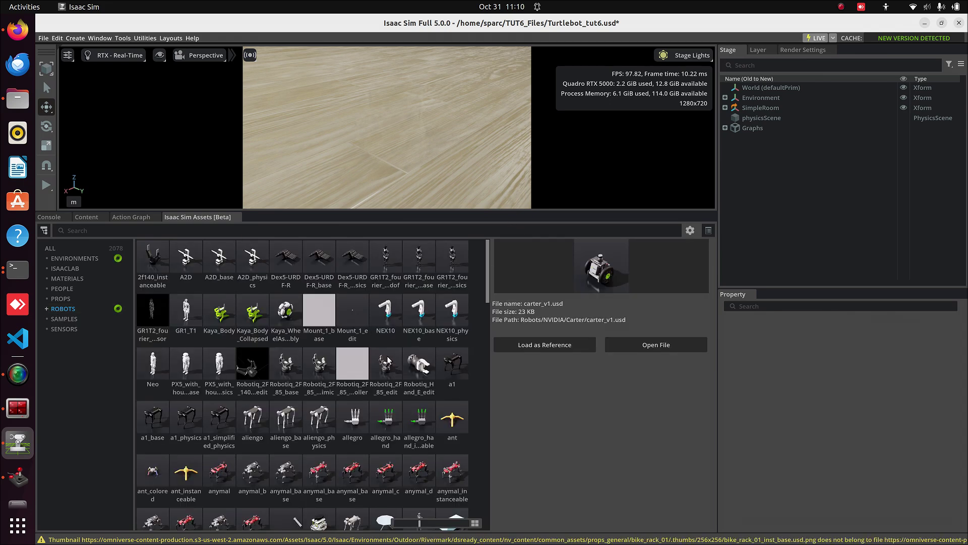
scroll(390, 363, "down", 1)
scroll(390, 363, "down", 5)
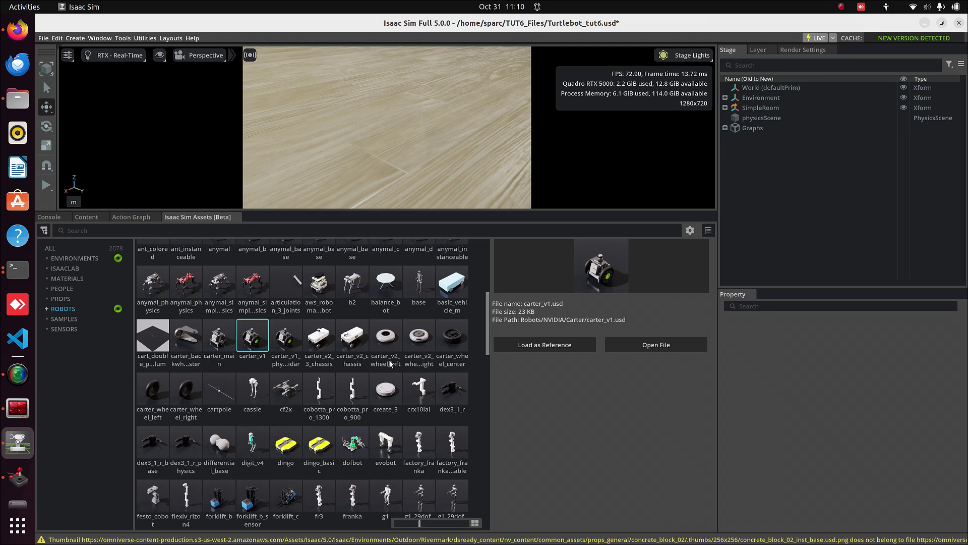
scroll(389, 363, "down", 5)
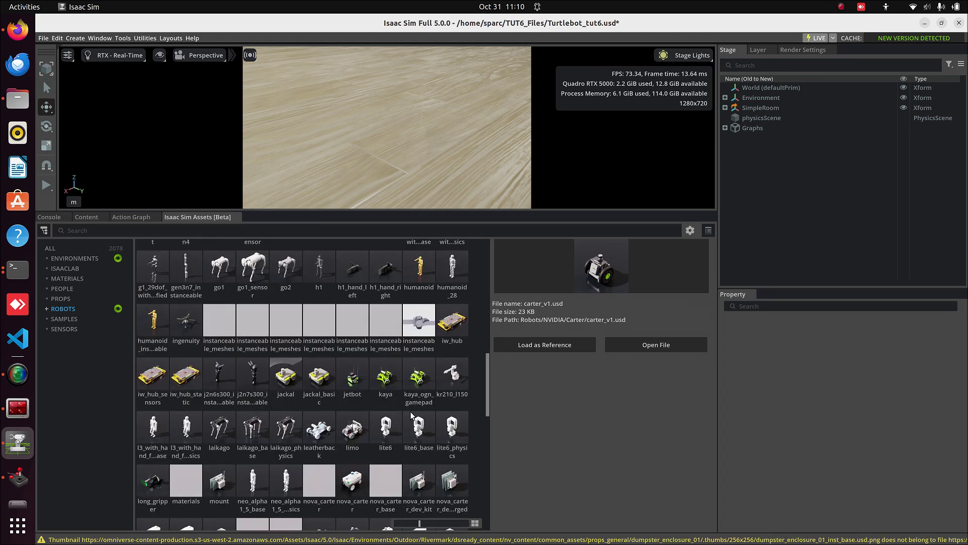
left_click(357, 378)
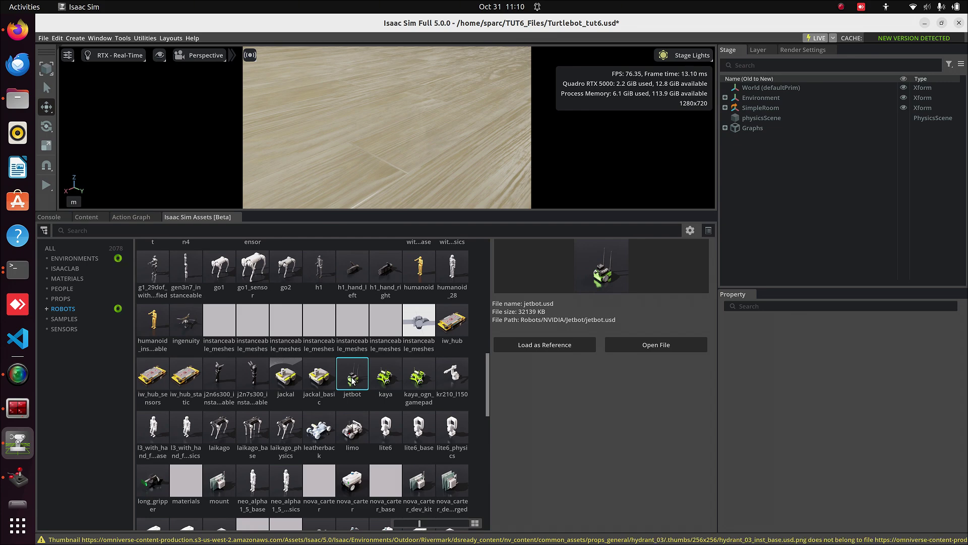
left_click_drag(724, 118, 752, 89)
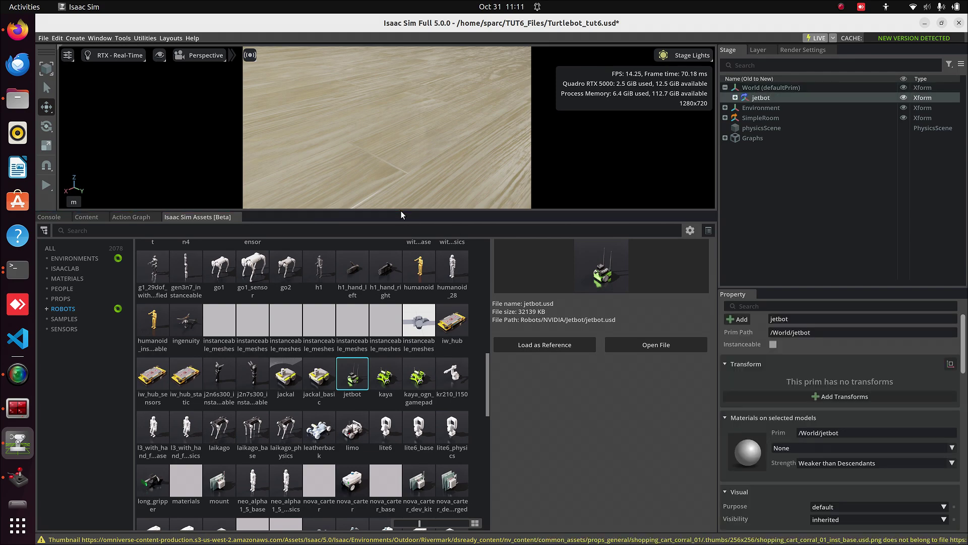
left_click_drag(401, 211, 409, 419)
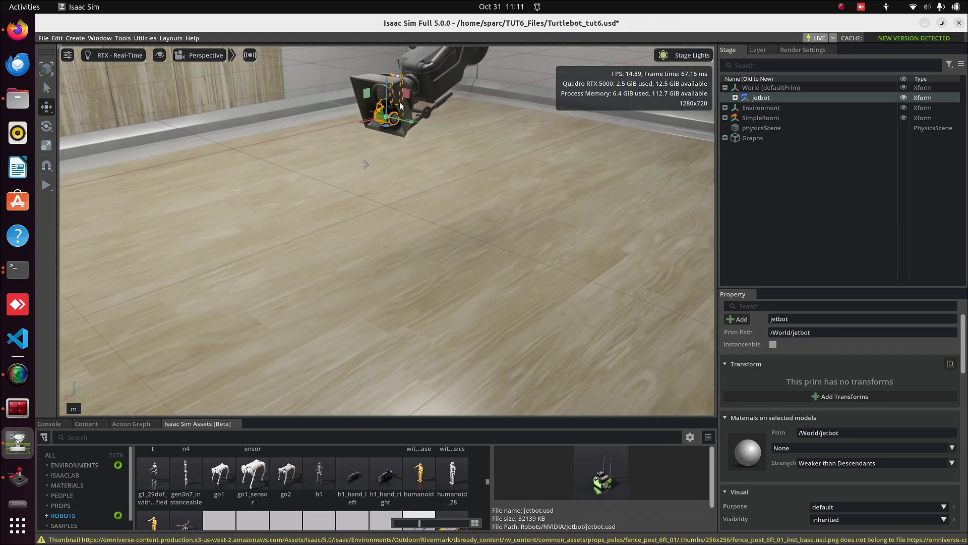
- Lower the Jetbot to the floor along Z and hide jetbot_camera under chassis > rgb_camera
left_click_drag(386, 104, 373, 225)
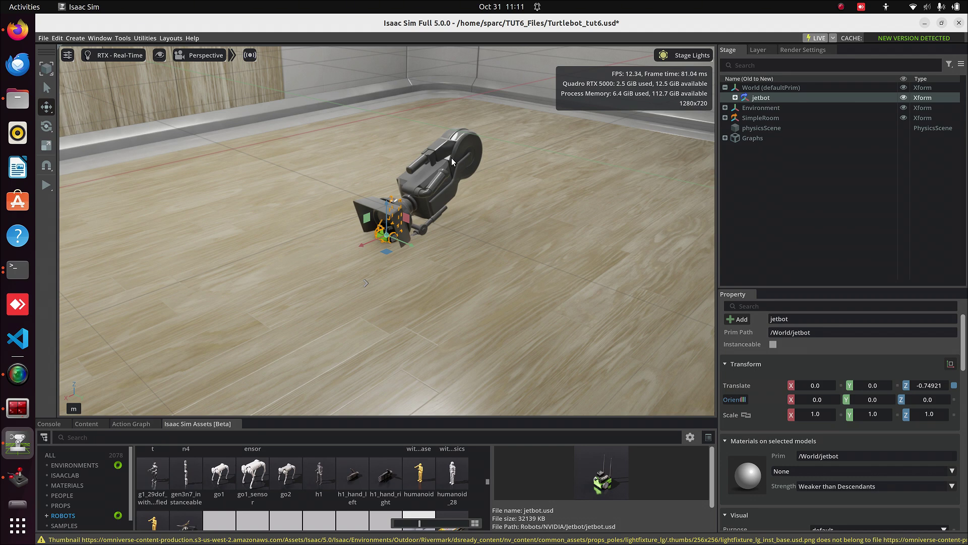
left_click(734, 97)
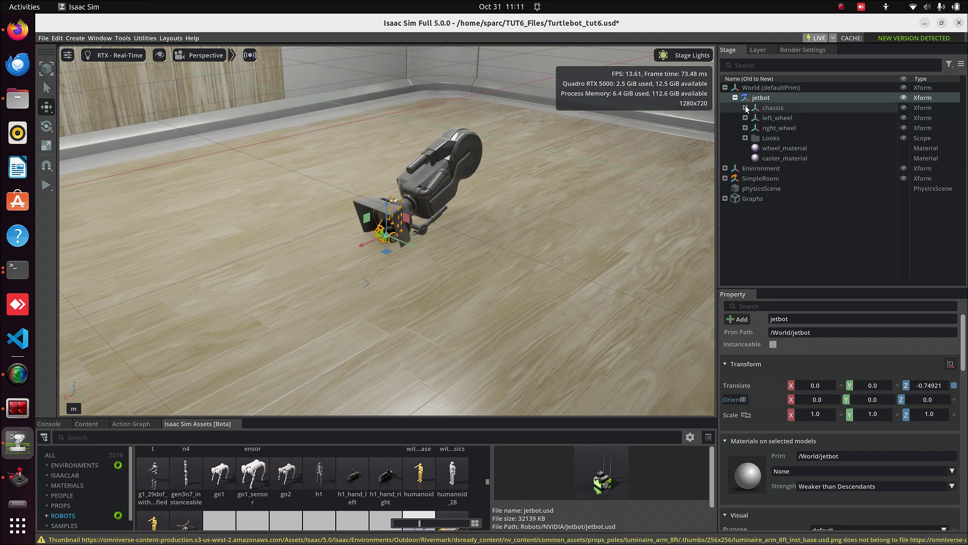
left_click(746, 108)
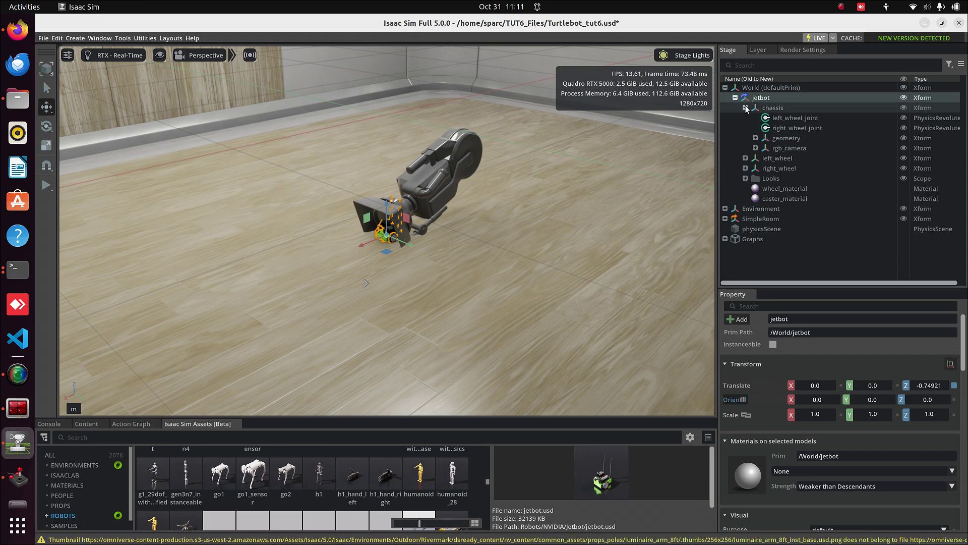
left_click(755, 148)
left_click(858, 168)
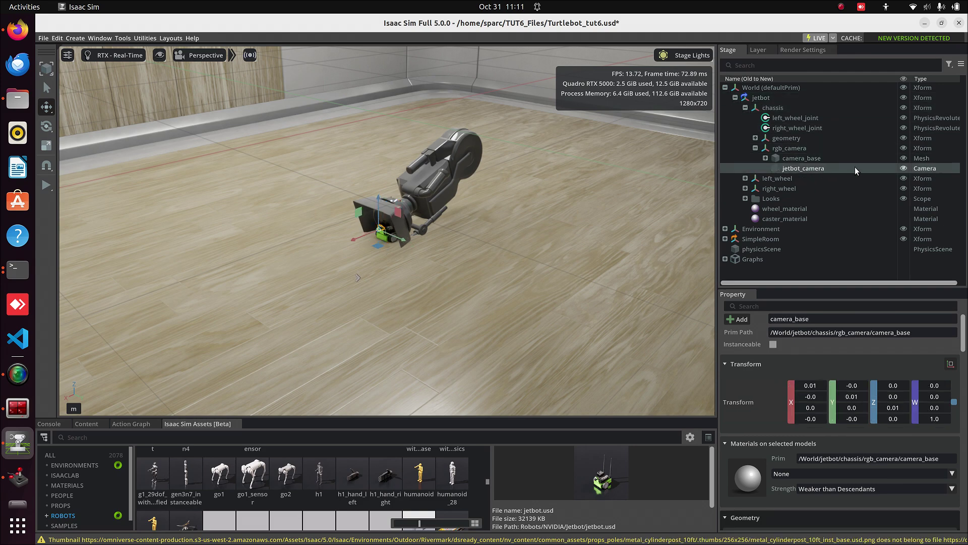
left_click(904, 170)
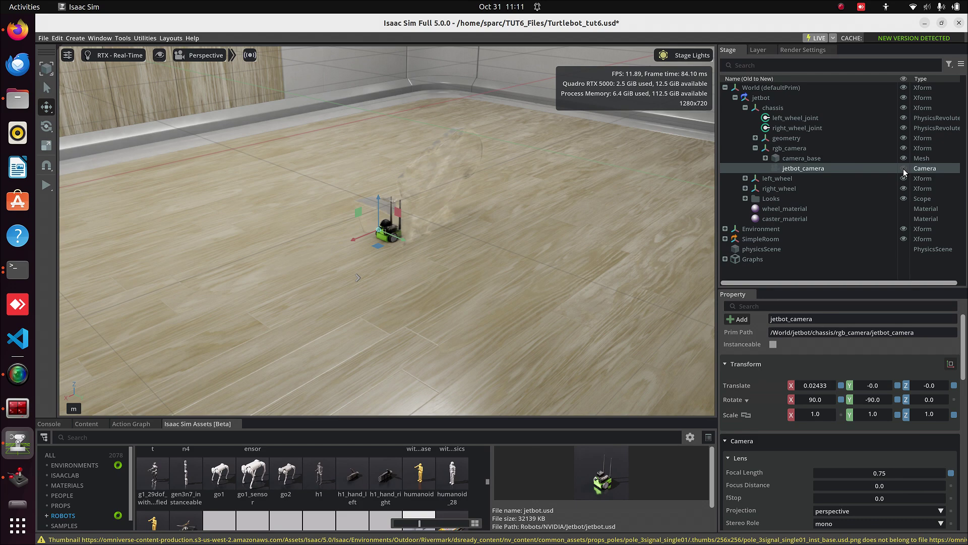
scroll(385, 248, "up", 10)
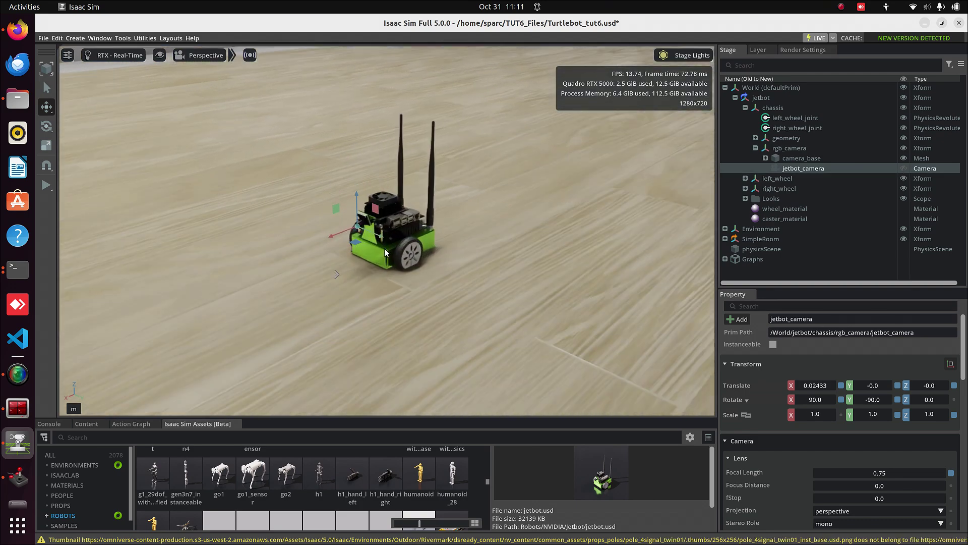
left_click(385, 249)
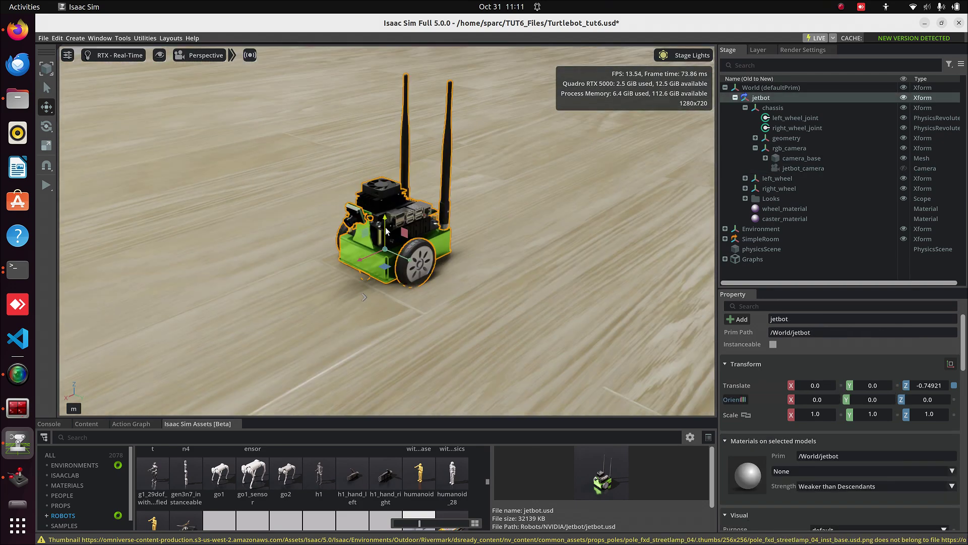
scroll(385, 221, "up", 4)
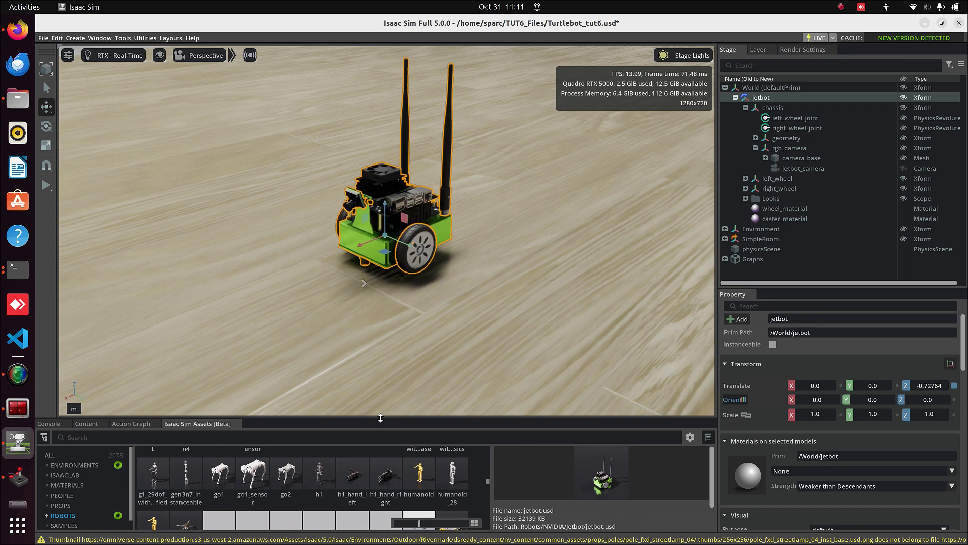
left_click(772, 120)
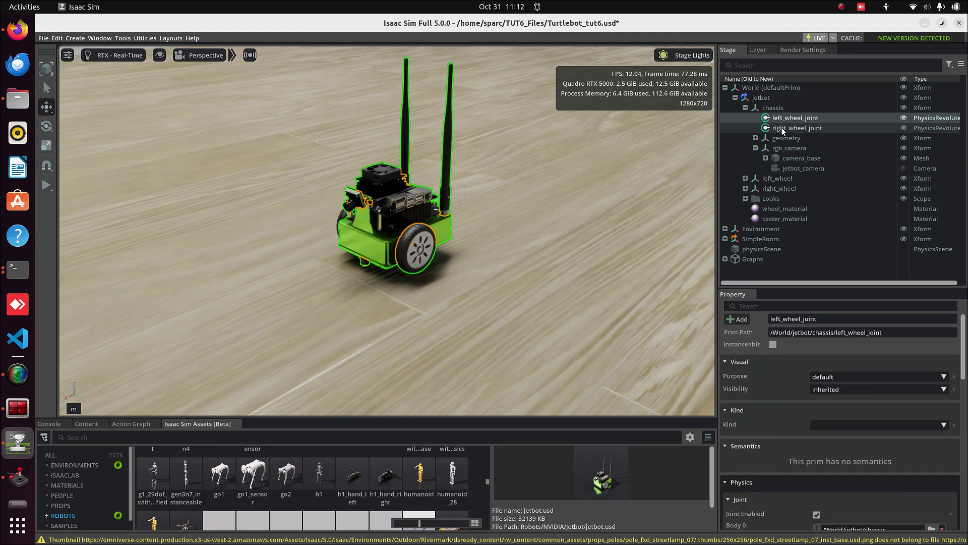
left_click(782, 129)
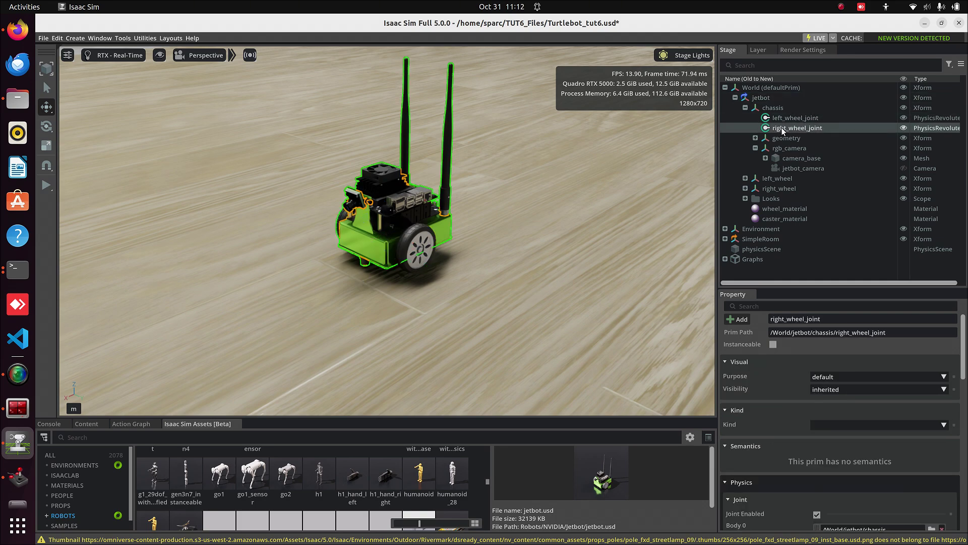
left_click(788, 119)
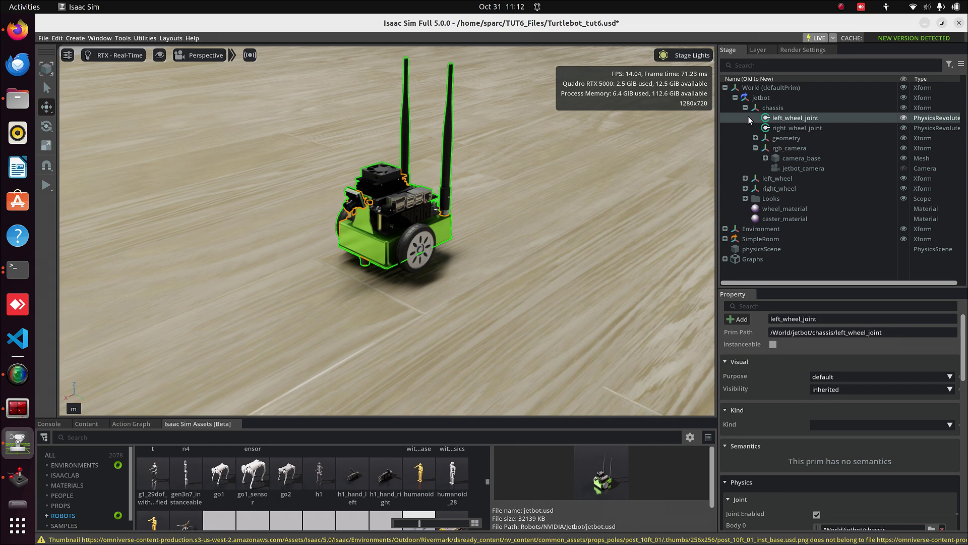
left_click(159, 56)
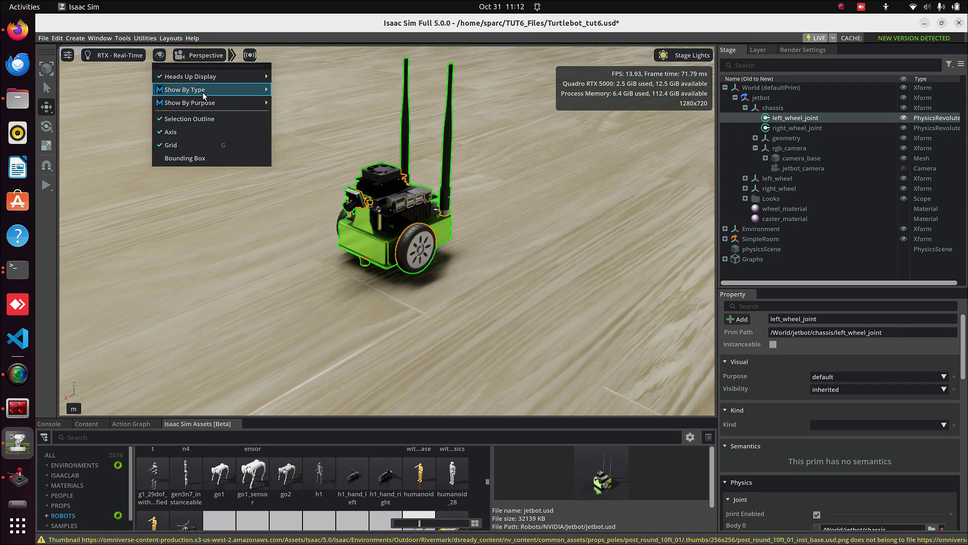
mouse_move(203, 91)
mouse_move(303, 171)
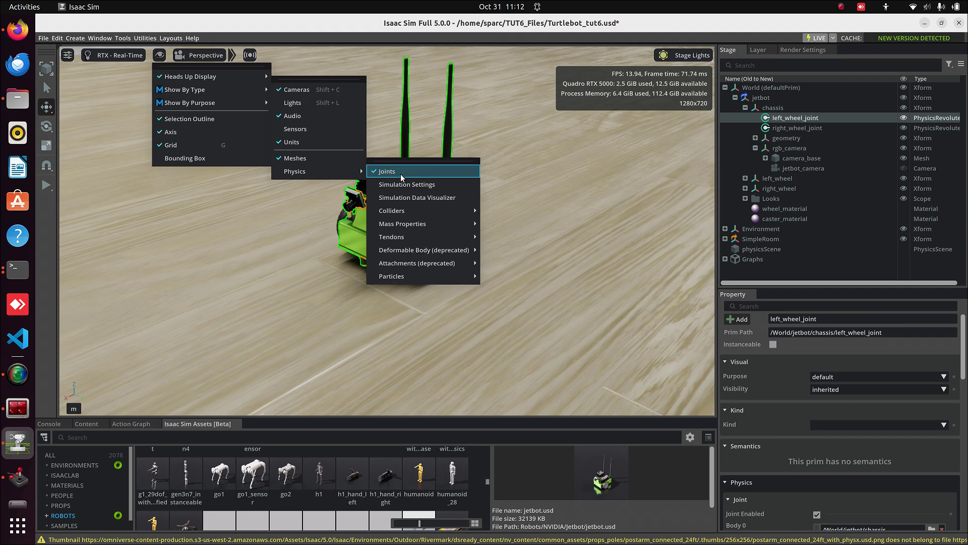
left_click(401, 171)
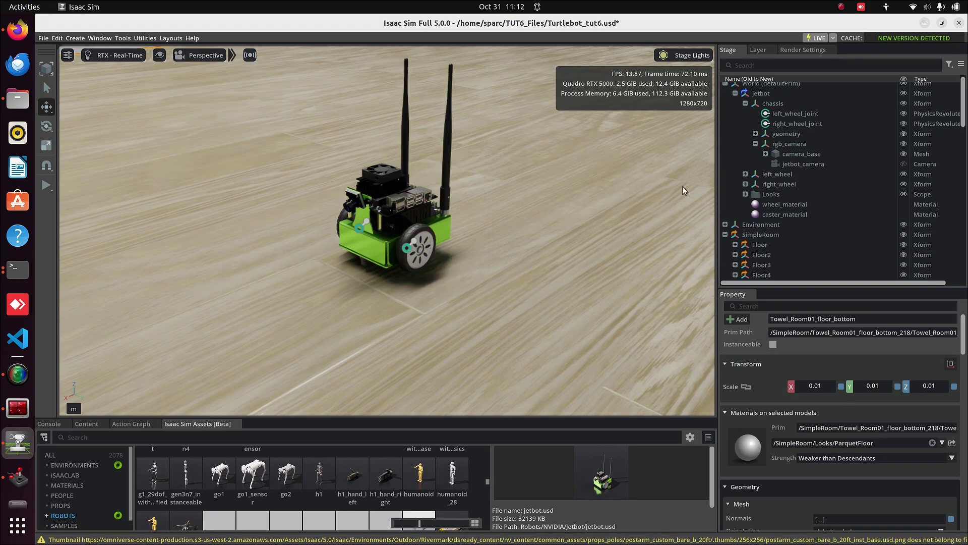
left_click(797, 124)
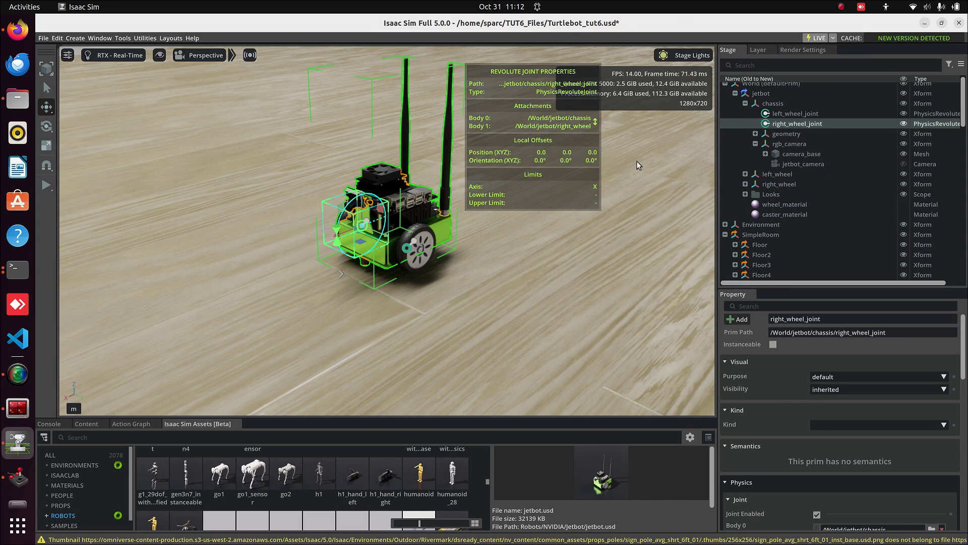
left_click(159, 55)
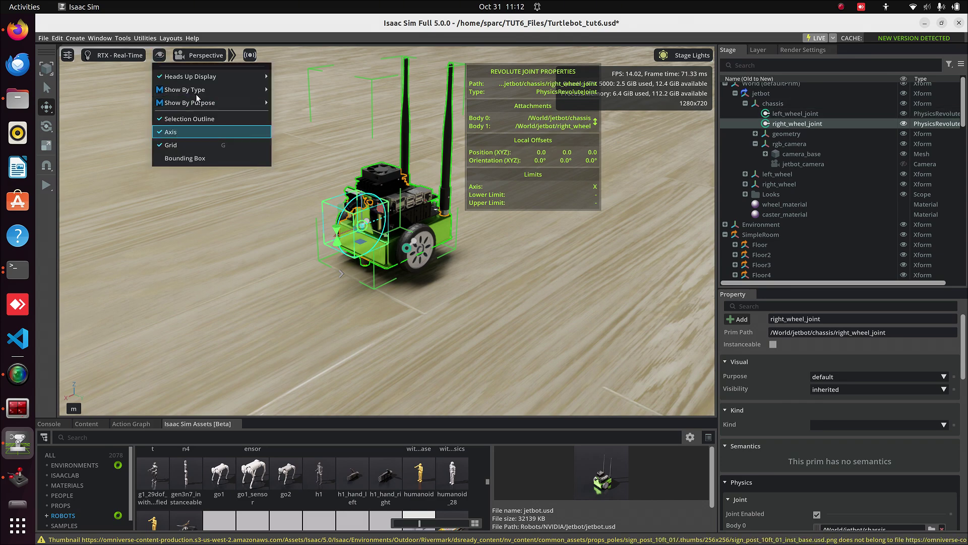
mouse_move(211, 89)
mouse_move(317, 172)
left_click(403, 171)
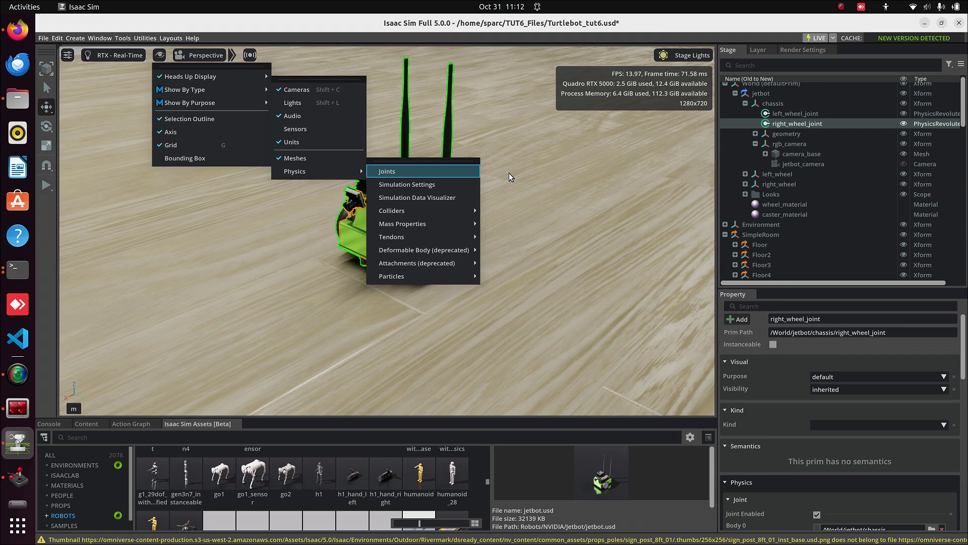
left_click(586, 172)
- Set a wheel joint's Target Velocity to 100 and briefly run the simulation to test it
scroll(787, 167, "up", 5)
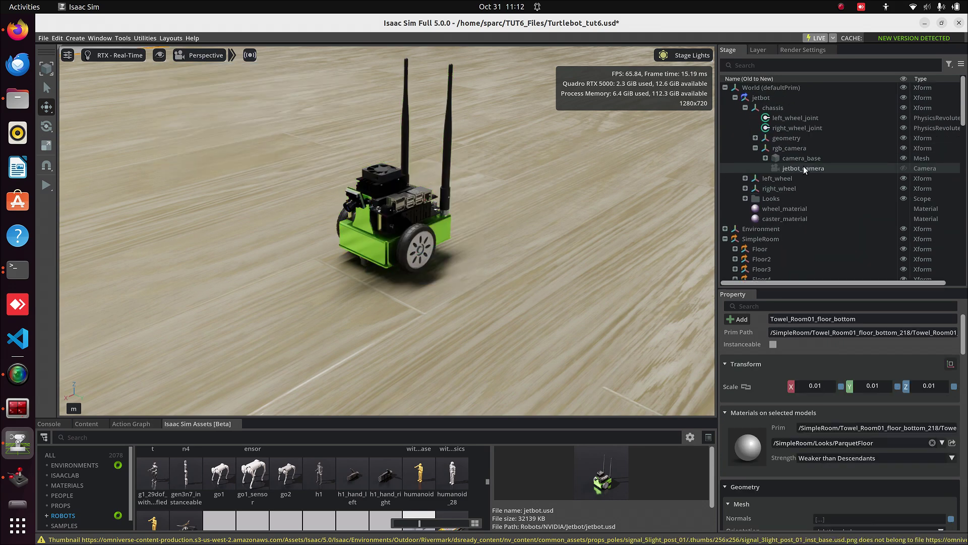
left_click(782, 117)
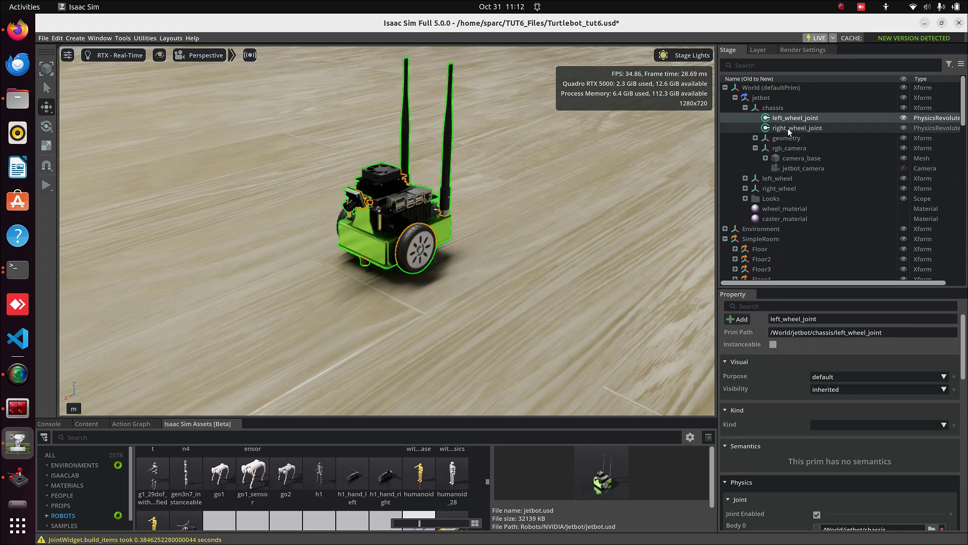
left_click(789, 129)
scroll(774, 454, "down", 10)
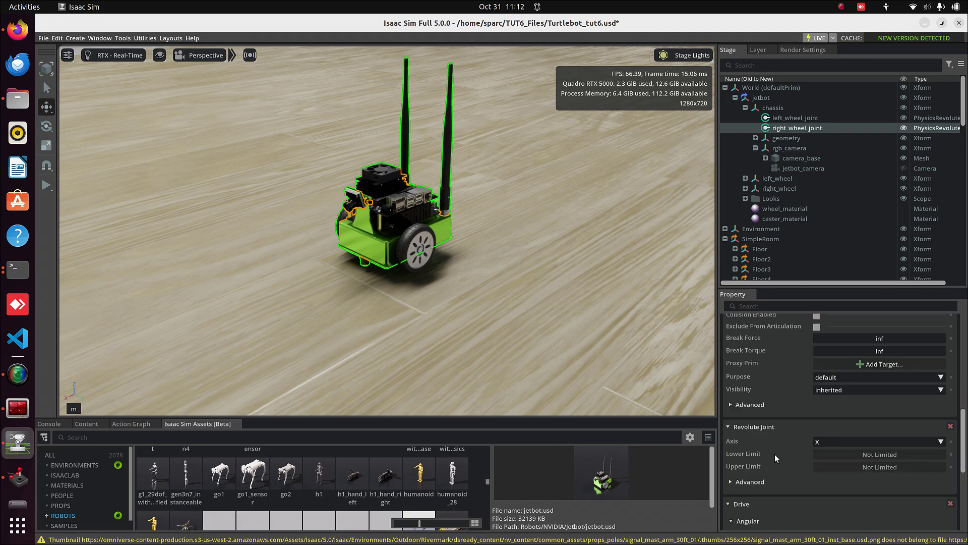
key("ctrl+z")
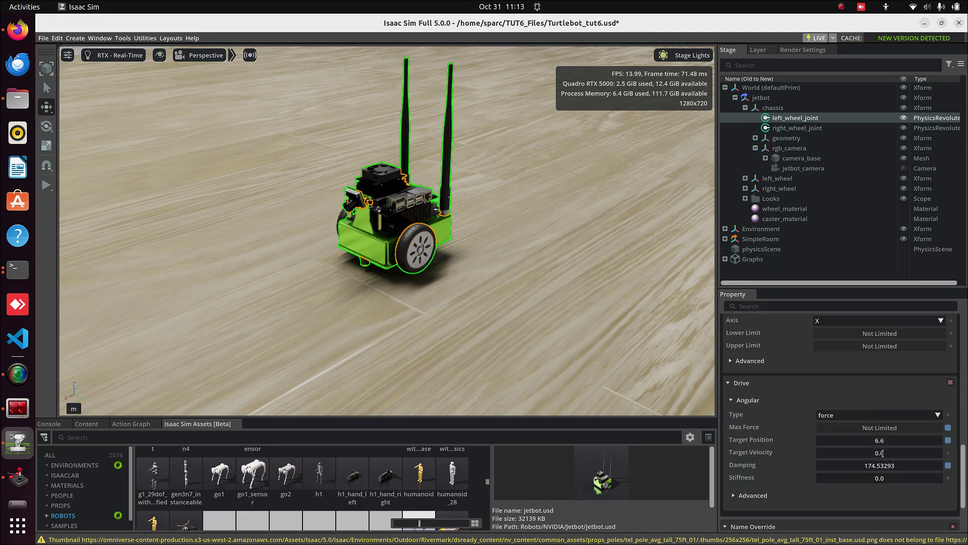
double_click(830, 453)
type("100")
key("Return")
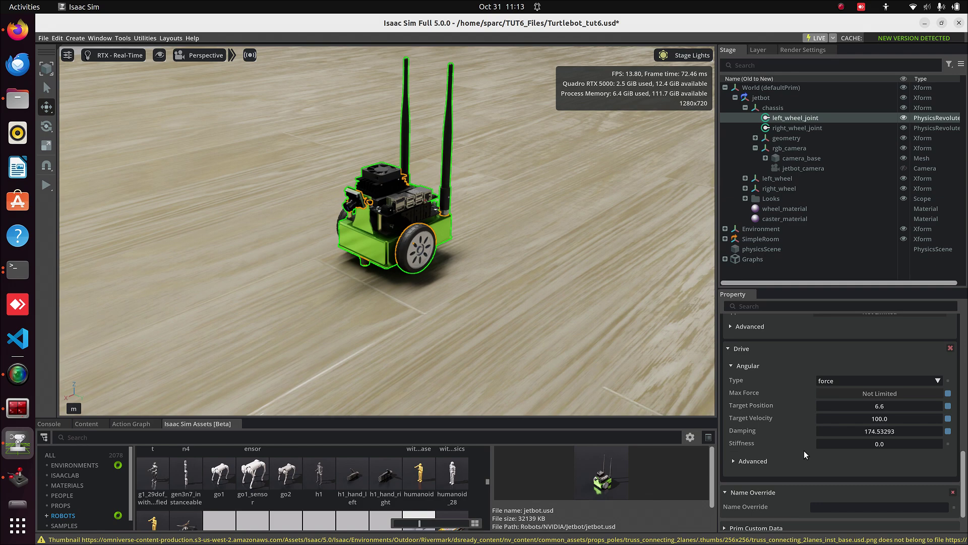
left_click(801, 128)
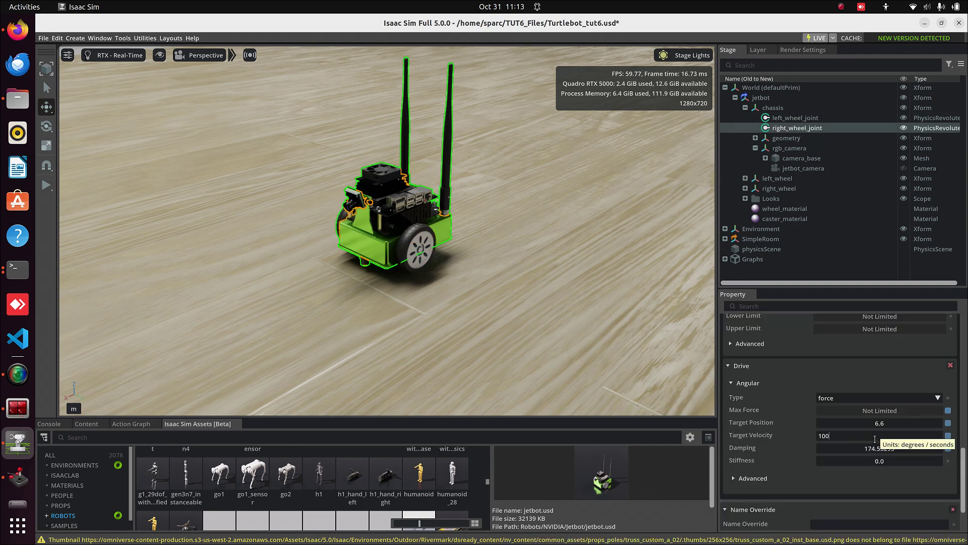
left_click(46, 185)
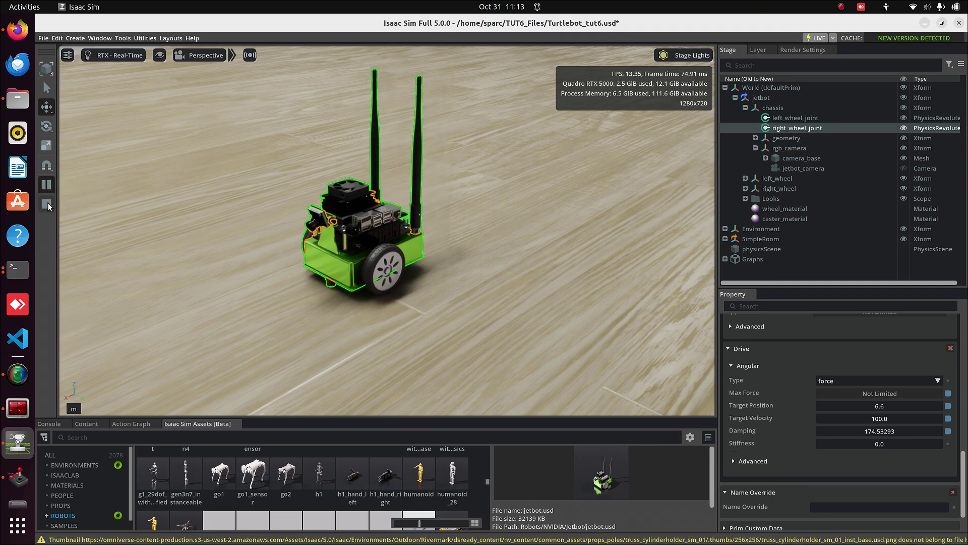
left_click(47, 204)
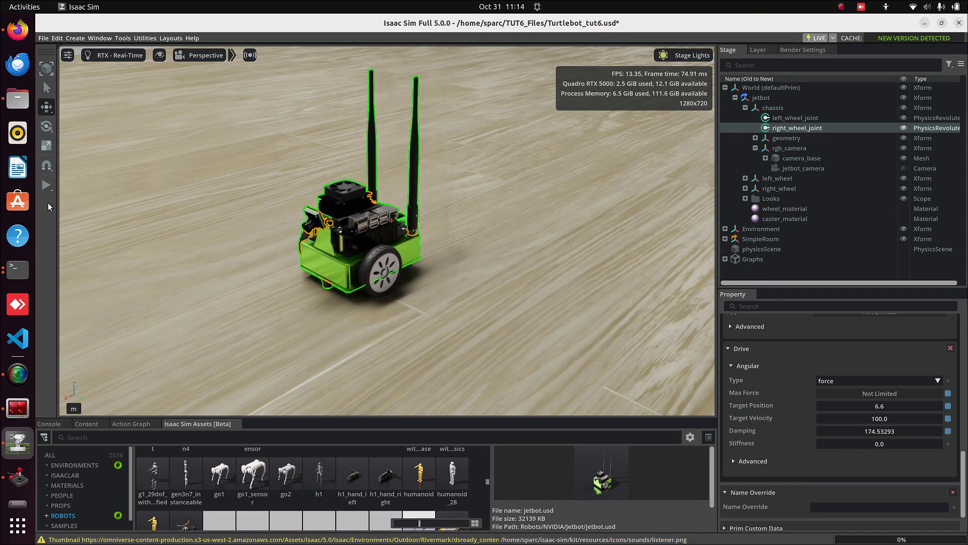
- Set the angular Target Velocity to 0 on the right and left wheel joints
double_click(874, 419)
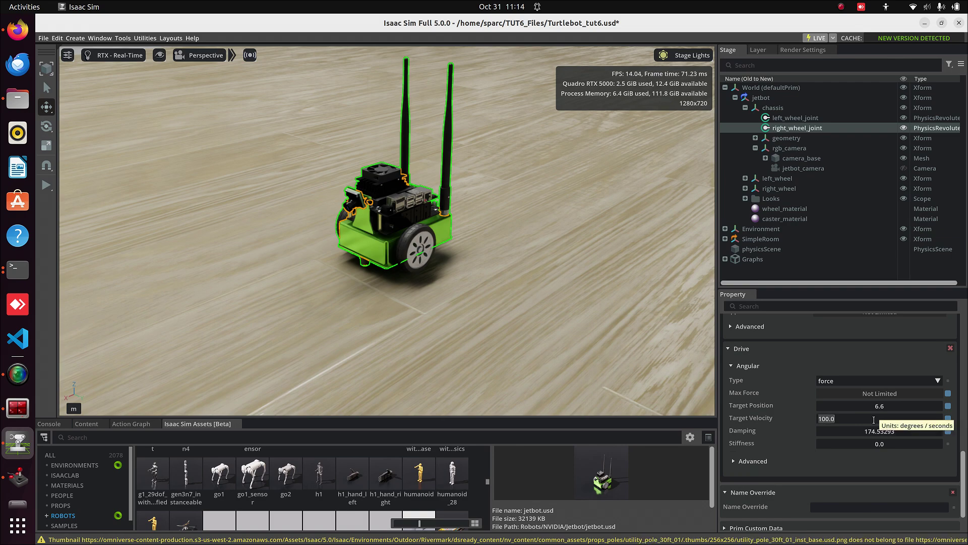
type("0")
key("Return")
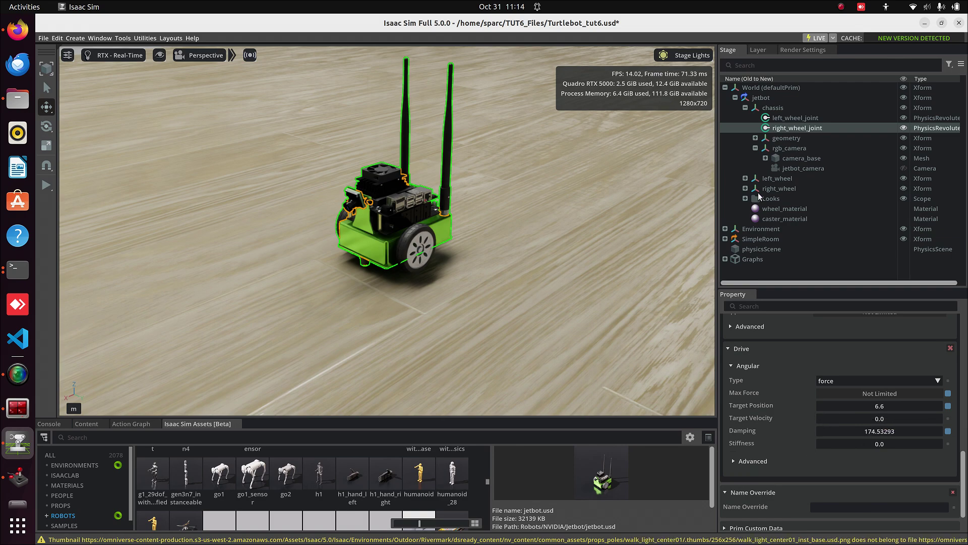
left_click(794, 119)
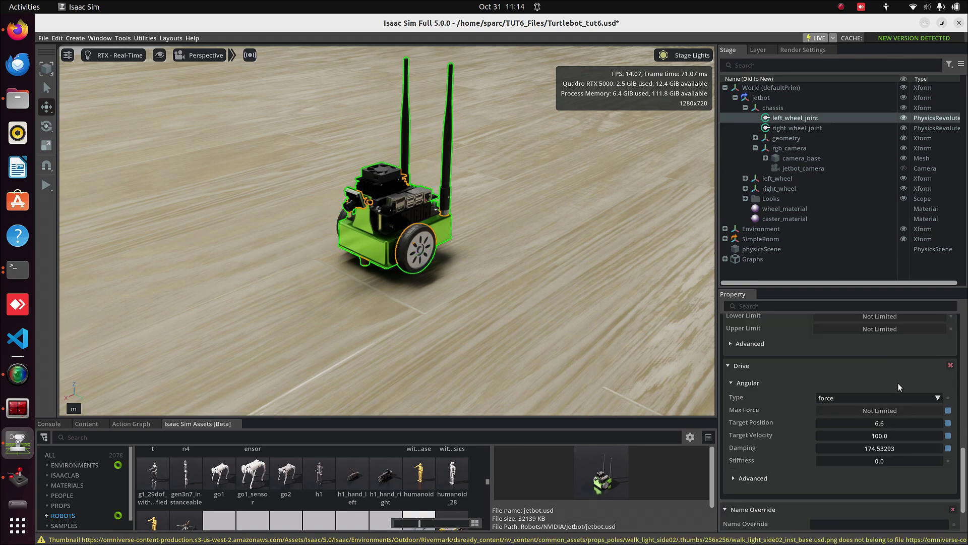
double_click(882, 435)
type("0")
key("Return")
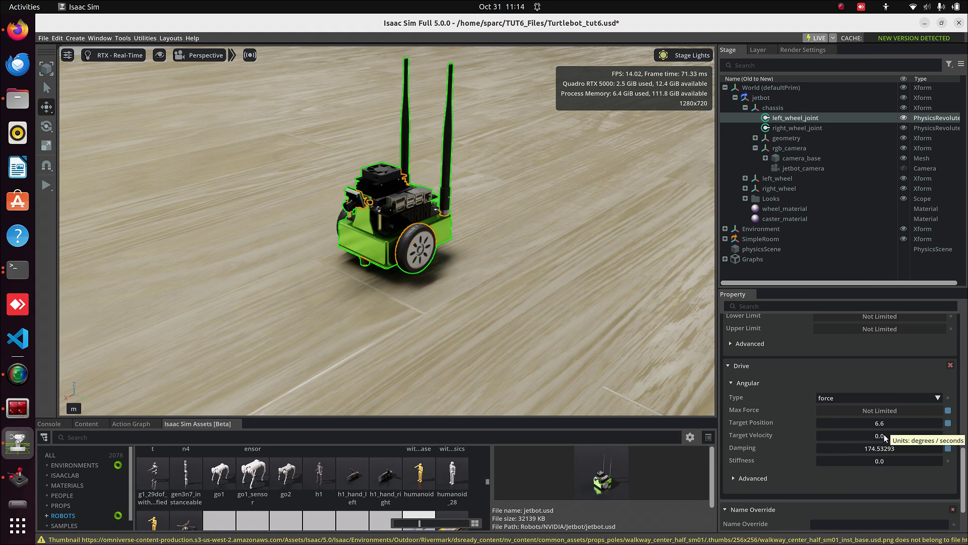
- Verify jetbot under the Physics Articulation Roots filter, clear it, and expand Graphs > Differential_Drive
left_click(765, 98)
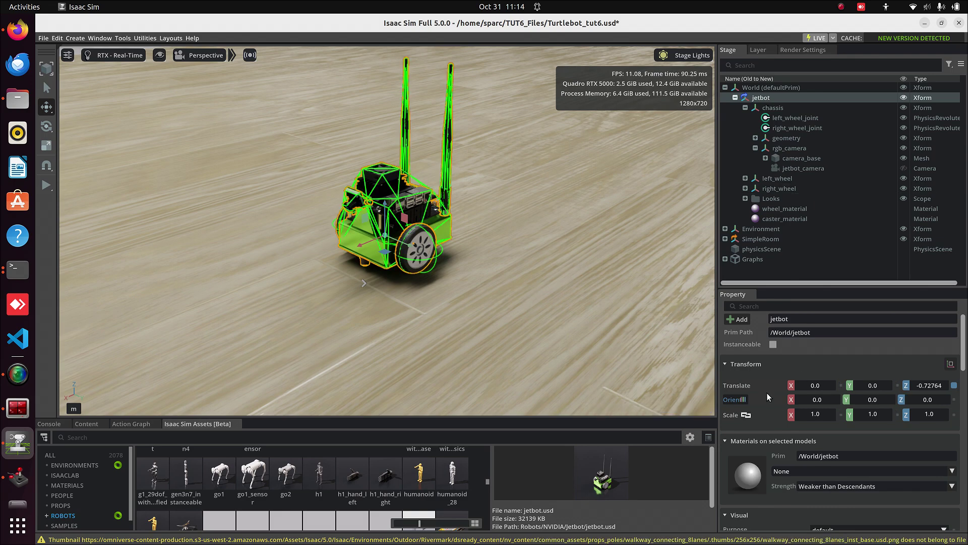
left_click(948, 65)
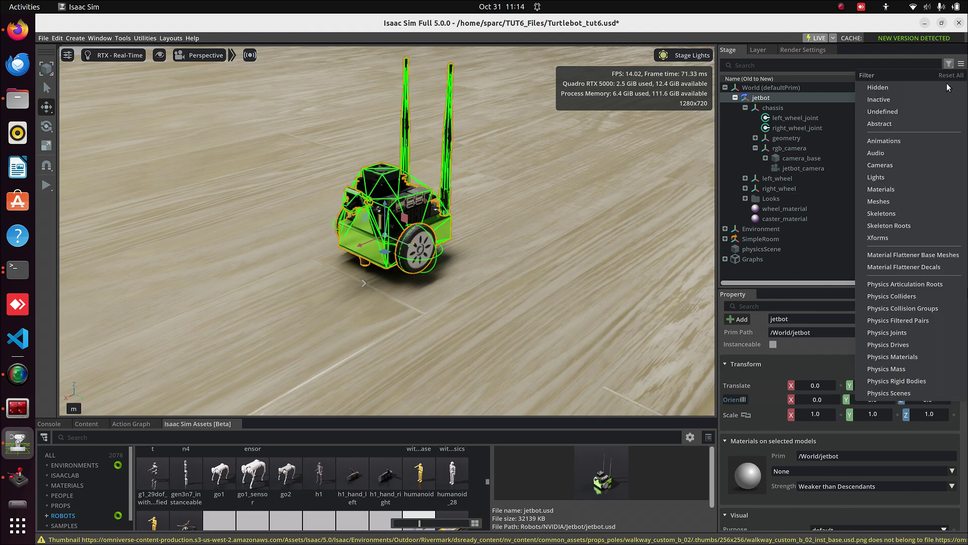
left_click(919, 284)
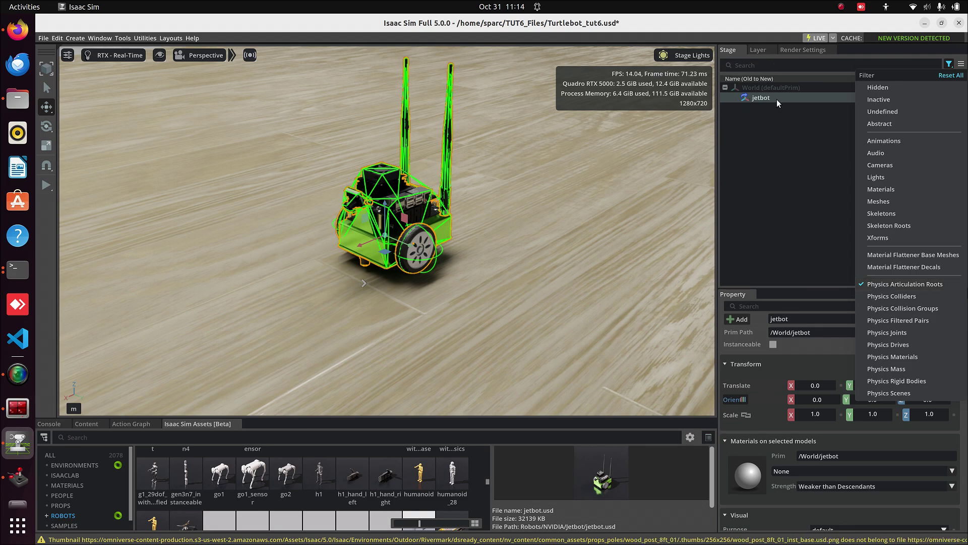
left_click(948, 66)
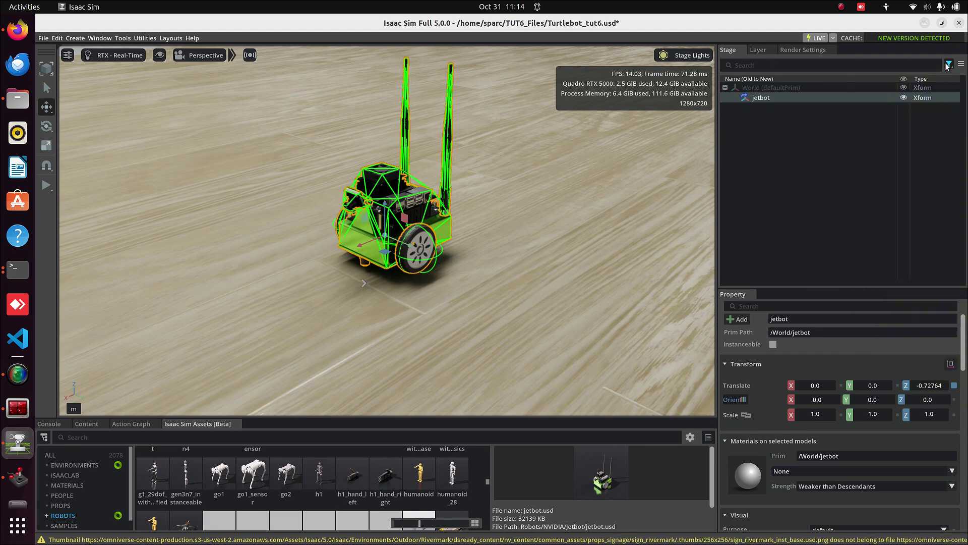
left_click(948, 66)
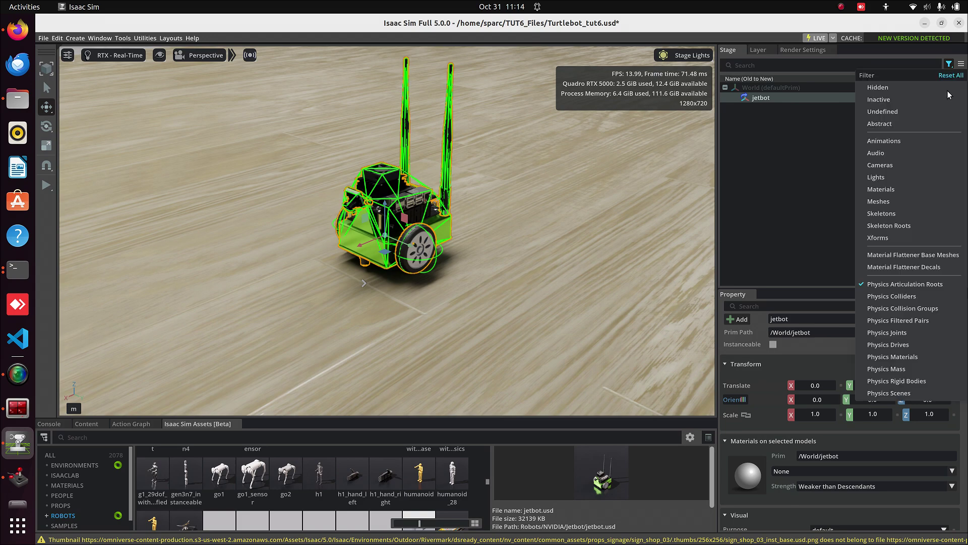
left_click(896, 285)
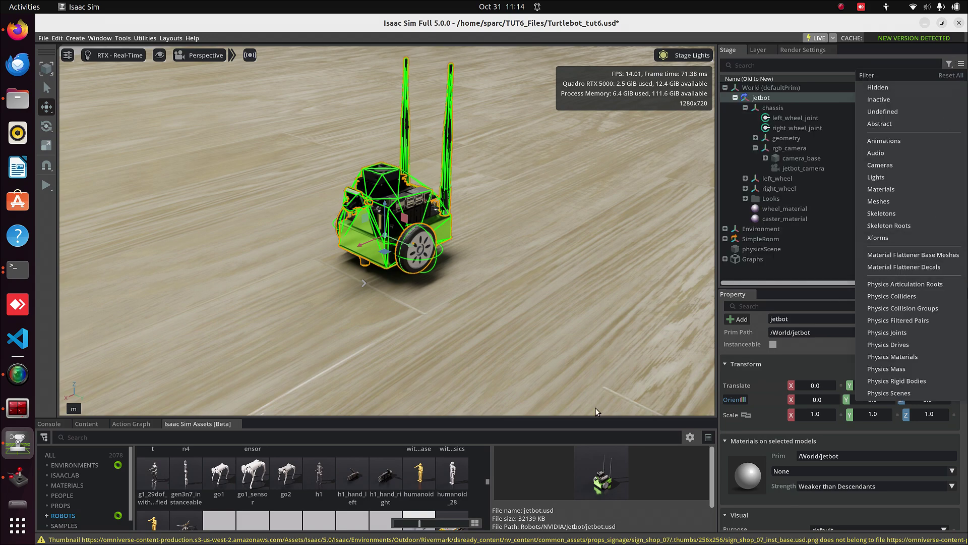
left_click(741, 261)
left_click(725, 259)
left_click(736, 269)
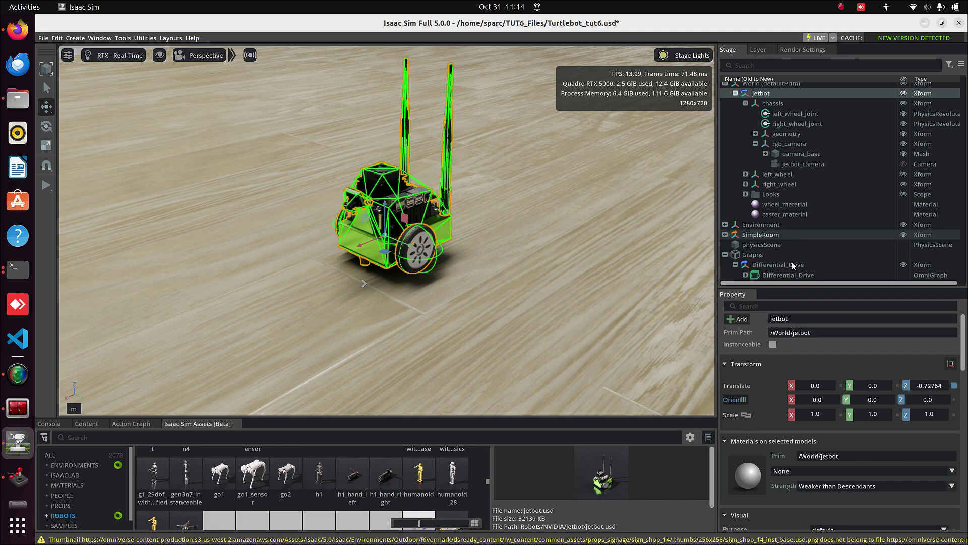
- Open the Differential_Drive OmniGraph in the Action Graph editor with a larger graph area
right_click(767, 275)
left_click(815, 450)
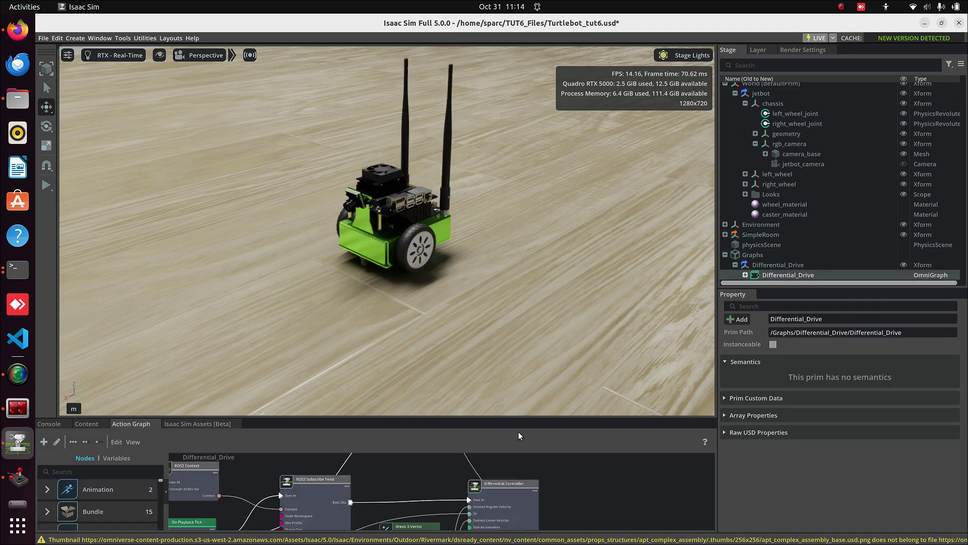
left_click_drag(513, 417, 535, 239)
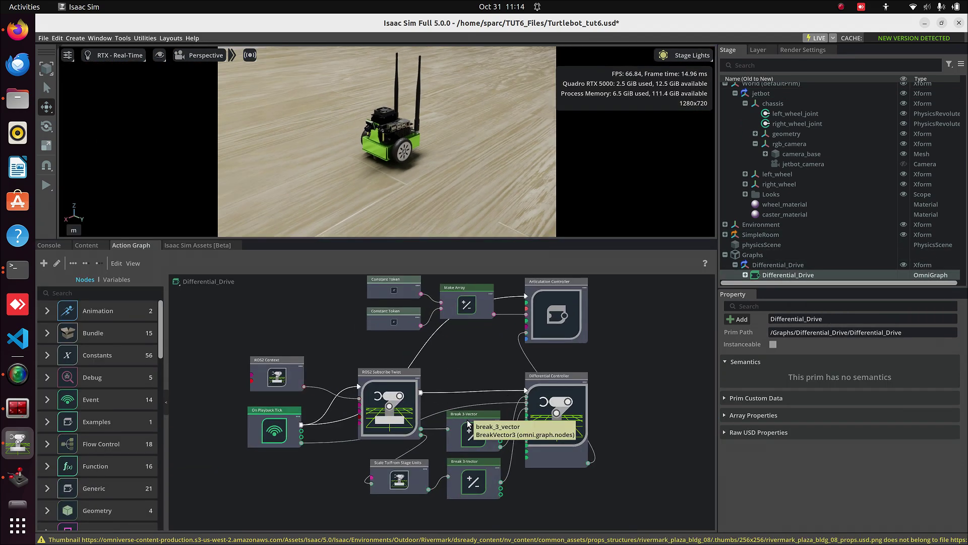
scroll(450, 391, "up", 3)
- Shorten the Constant Token values to left_wheel_joint and right_wheel_joint, checking the Make Array inputs
left_click(382, 333)
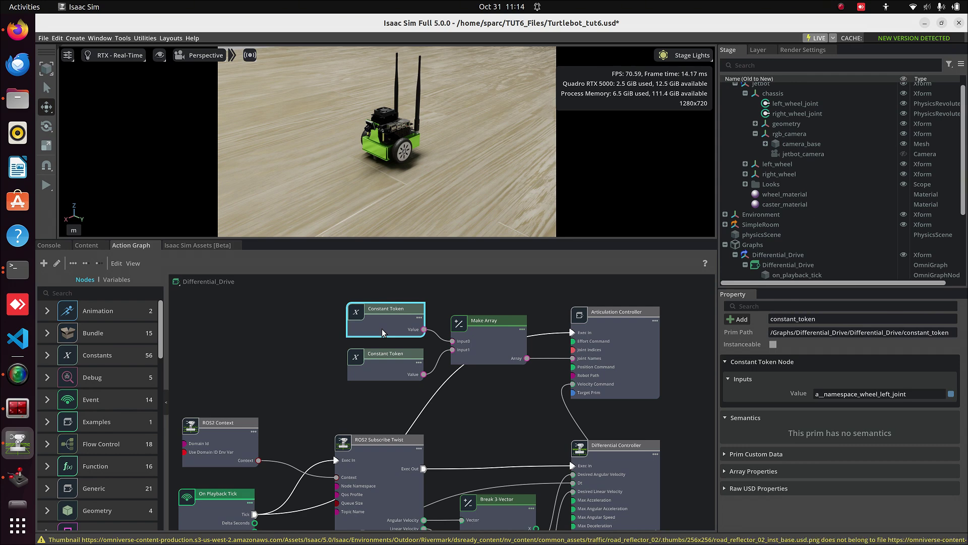
left_click(796, 103)
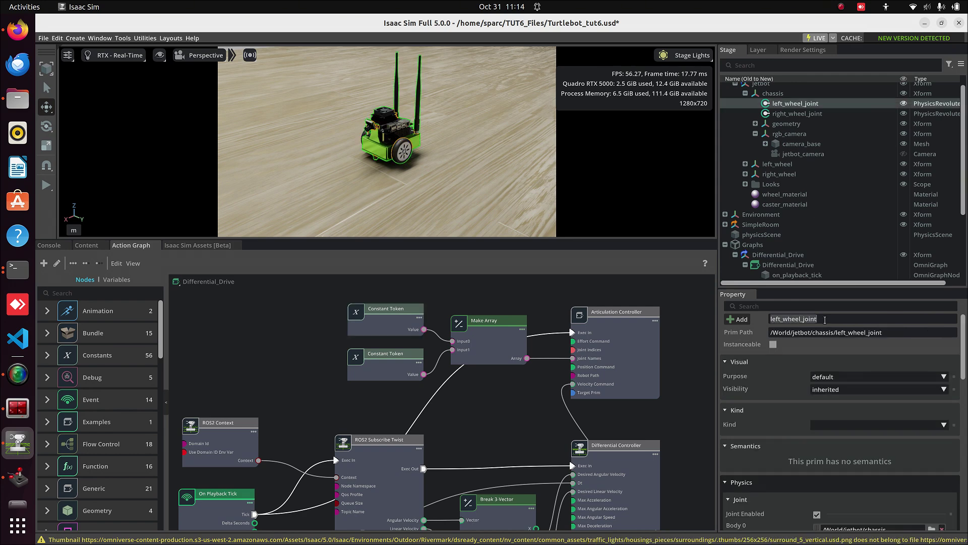
left_click(404, 331)
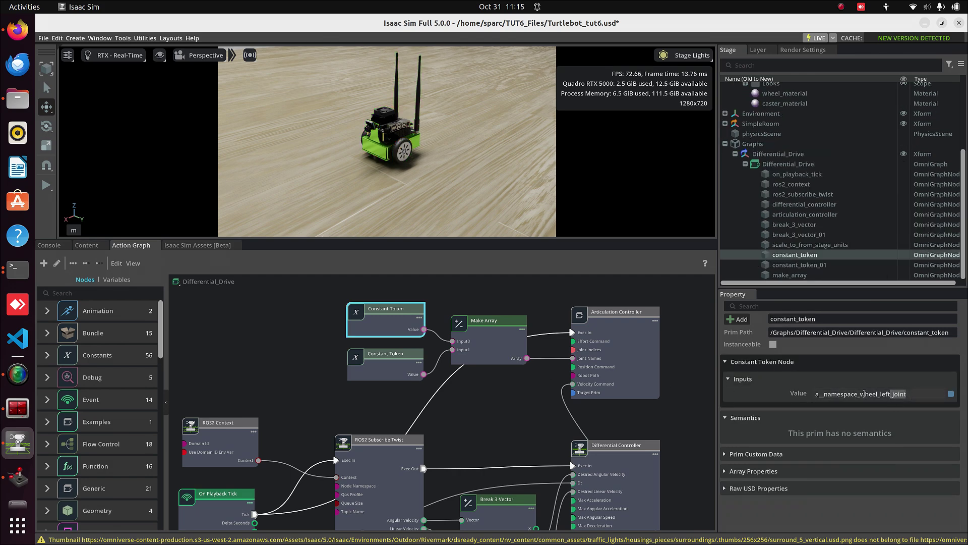
left_click_drag(907, 397, 784, 397)
type("left_wheel_joint")
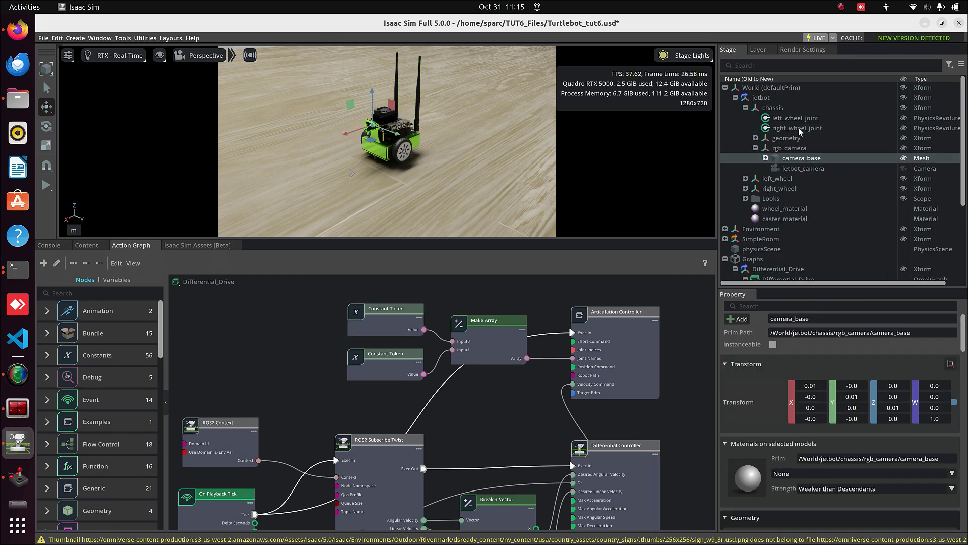
left_click(796, 128)
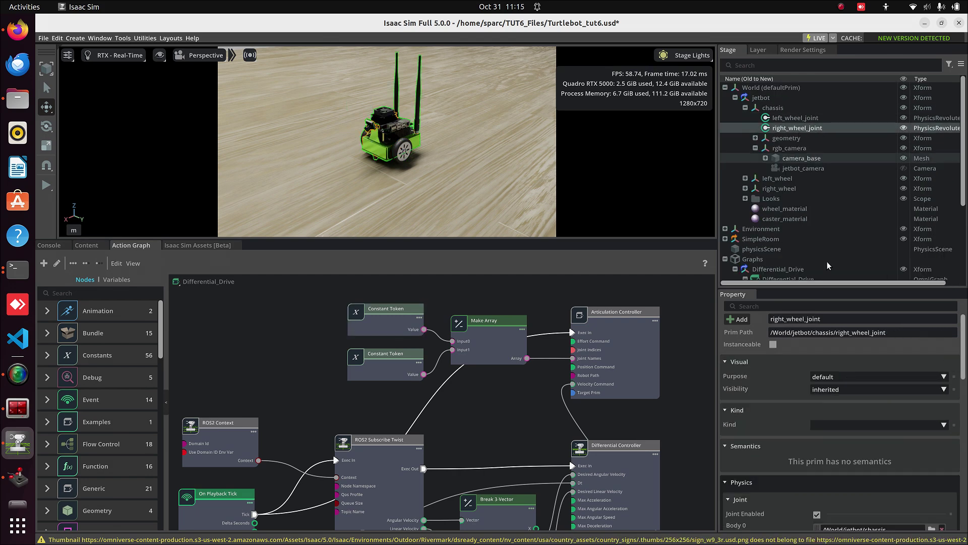
left_click(388, 361)
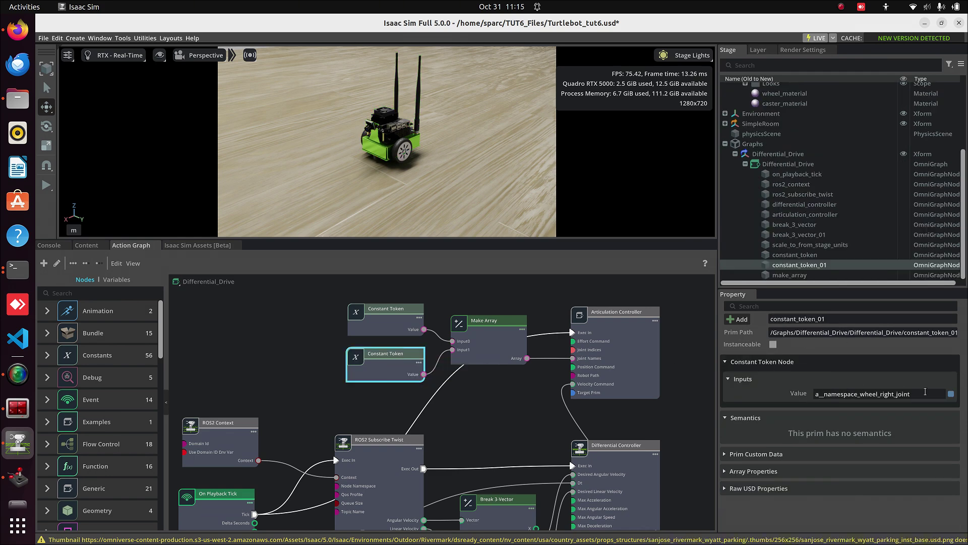
left_click(859, 382)
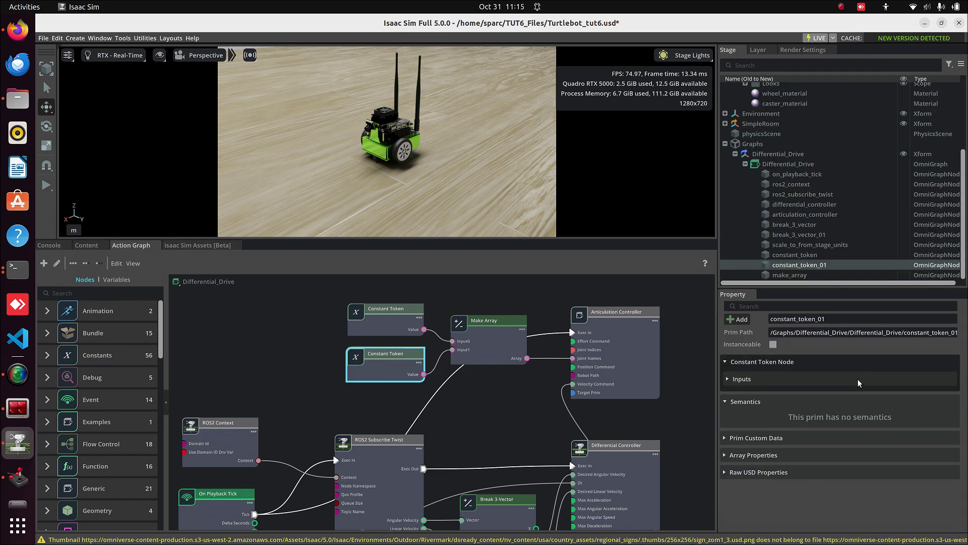
left_click(478, 342)
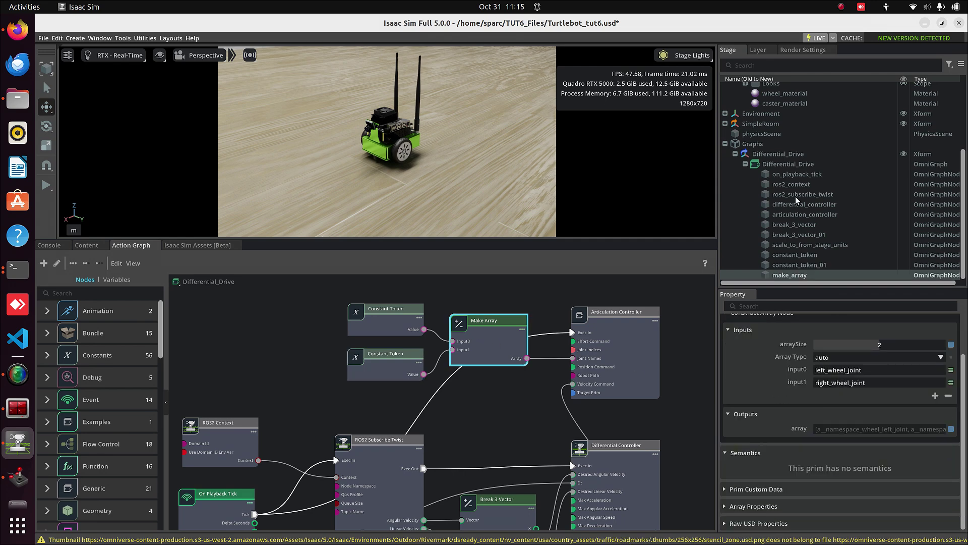
scroll(798, 177, "up", 5)
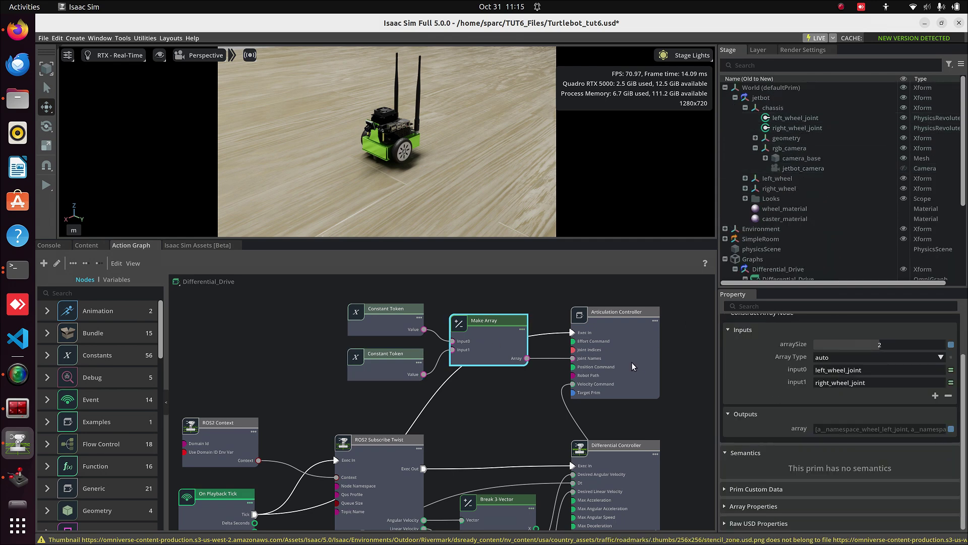
- Change the Articulation Controller's targetPrim from /World/turtlebot3_burger to /World/jetbot
left_click(618, 359)
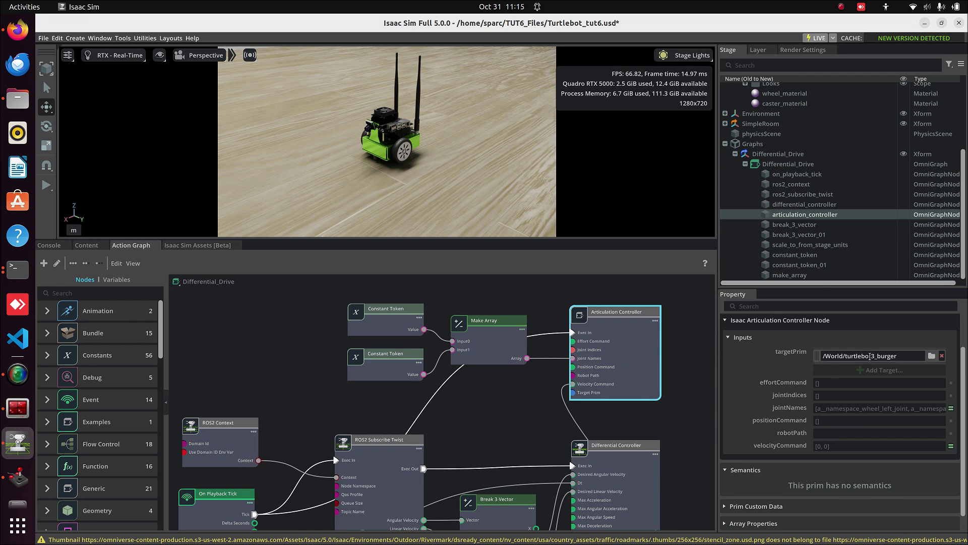
left_click(930, 356)
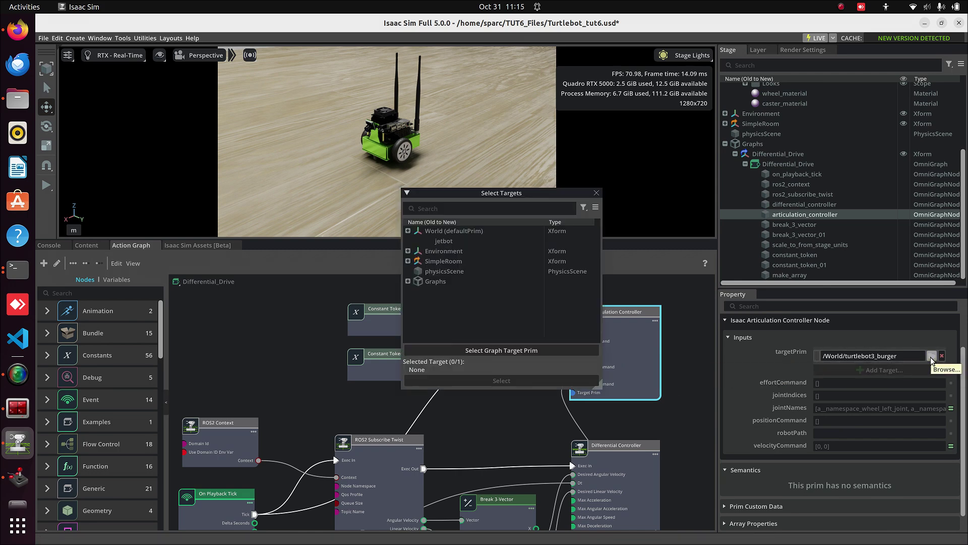
left_click(447, 240)
left_click(512, 379)
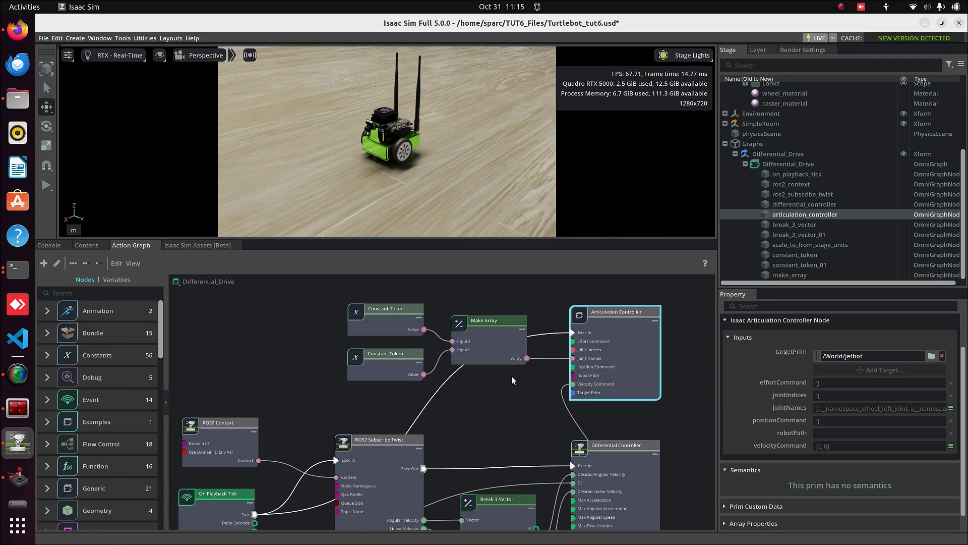
- Check the joystick and twist output in the terminal, then start the simulation to drive the Jetbot
left_click(14, 273)
left_click(169, 71)
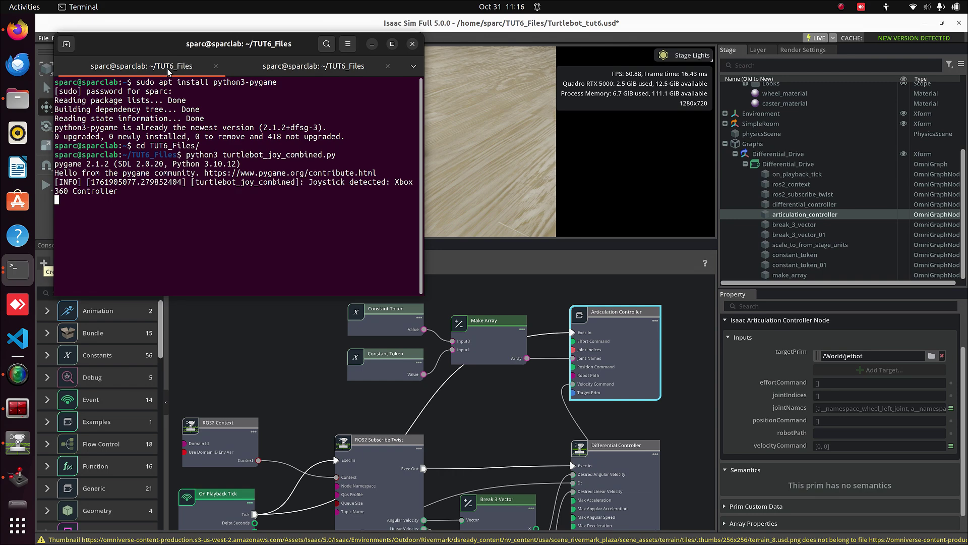
left_click(306, 69)
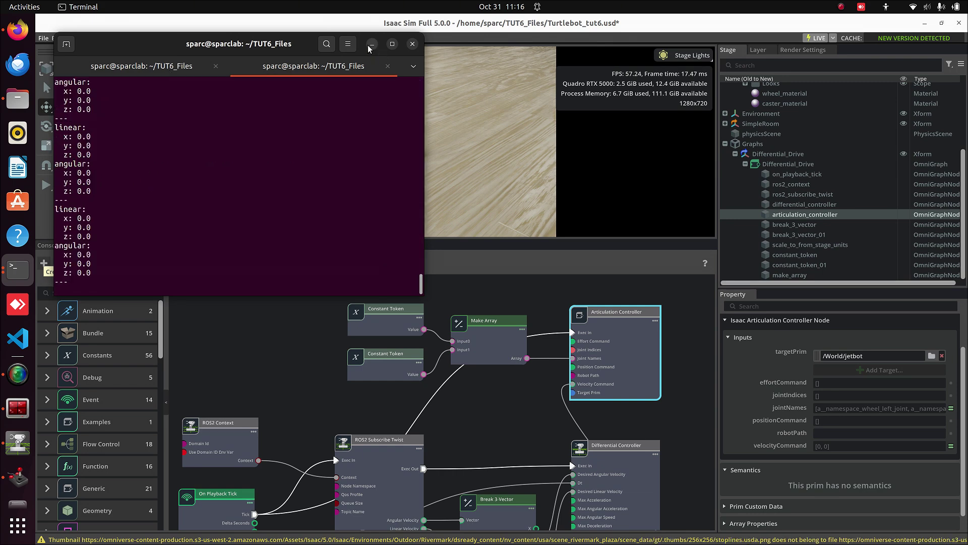
left_click(372, 45)
left_click(46, 185)
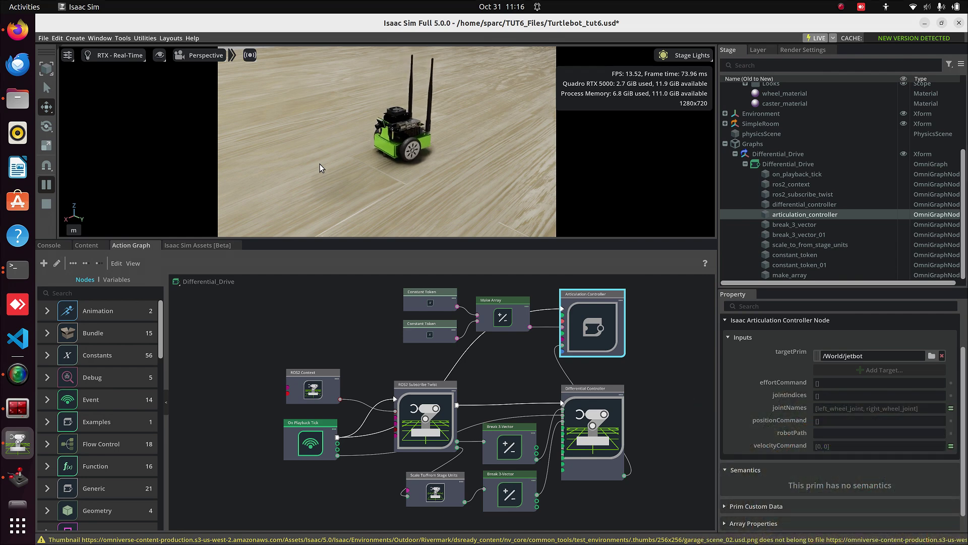
- Stop the simulation and delete the jetbot prim from the stage
left_click(47, 204)
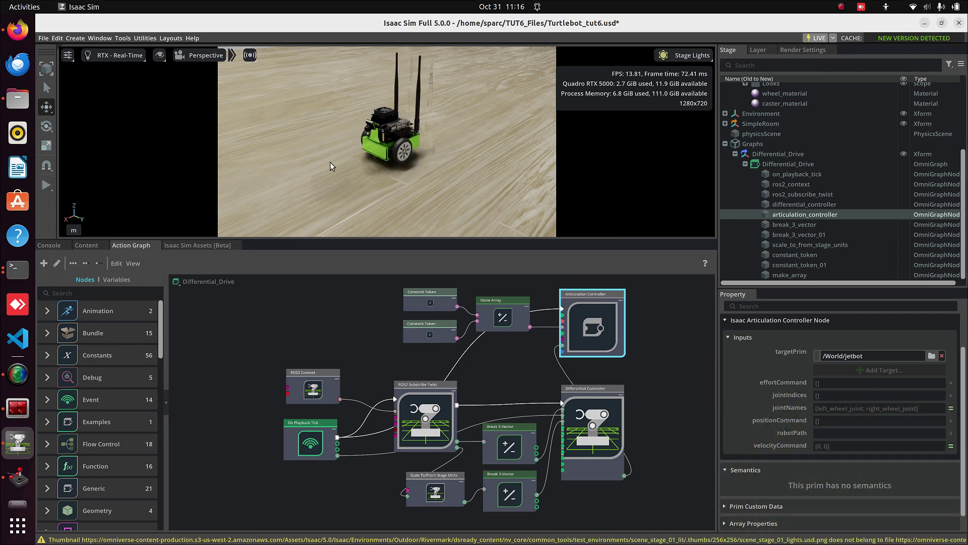
scroll(761, 112, "up", 5)
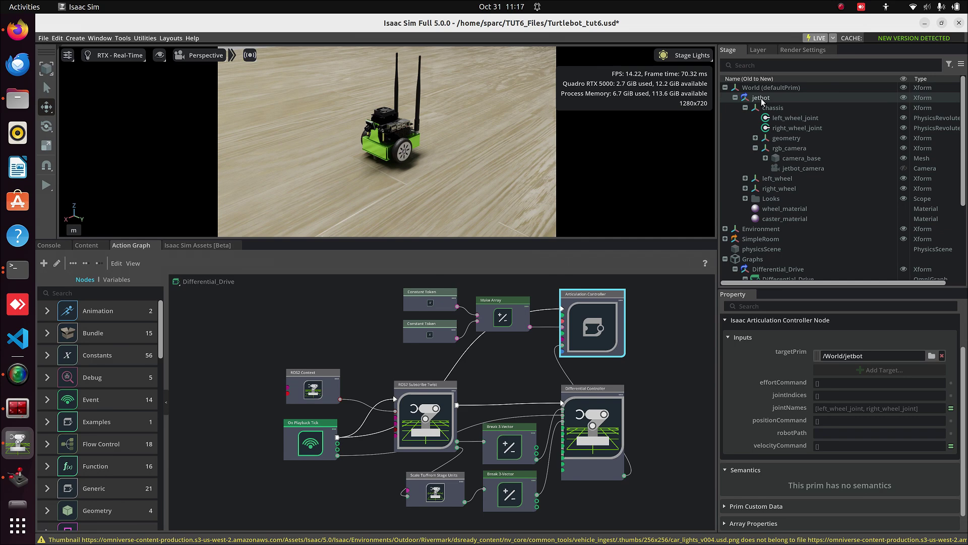
left_click(761, 97)
key("Delete")
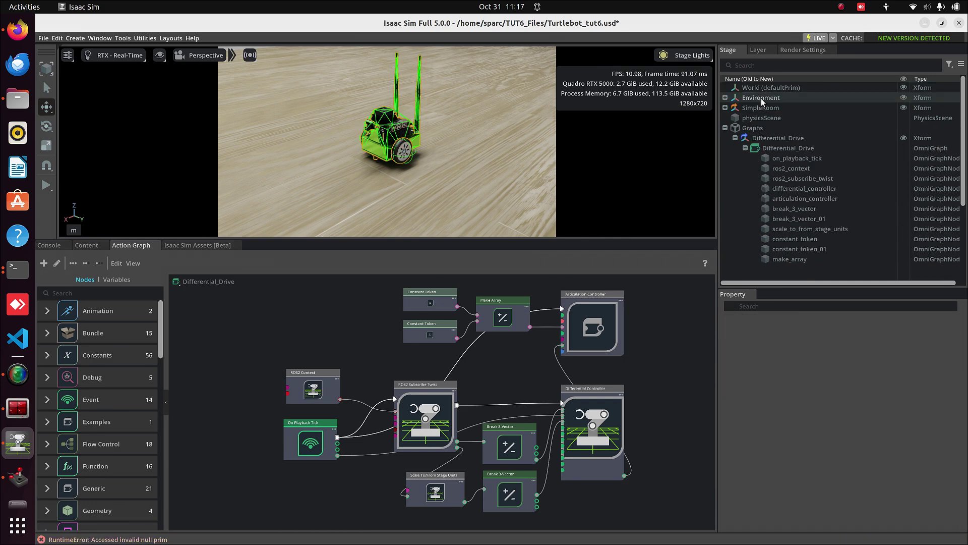
- Add the carter_v1_physx_lidar robot from the Robots assets under World
left_click(192, 246)
scroll(262, 421, "up", 3)
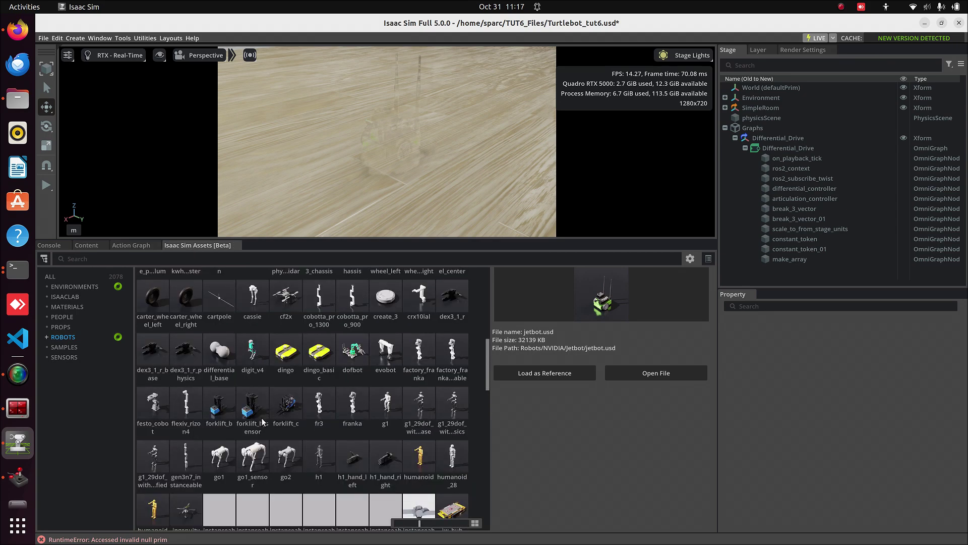
scroll(262, 421, "up", 5)
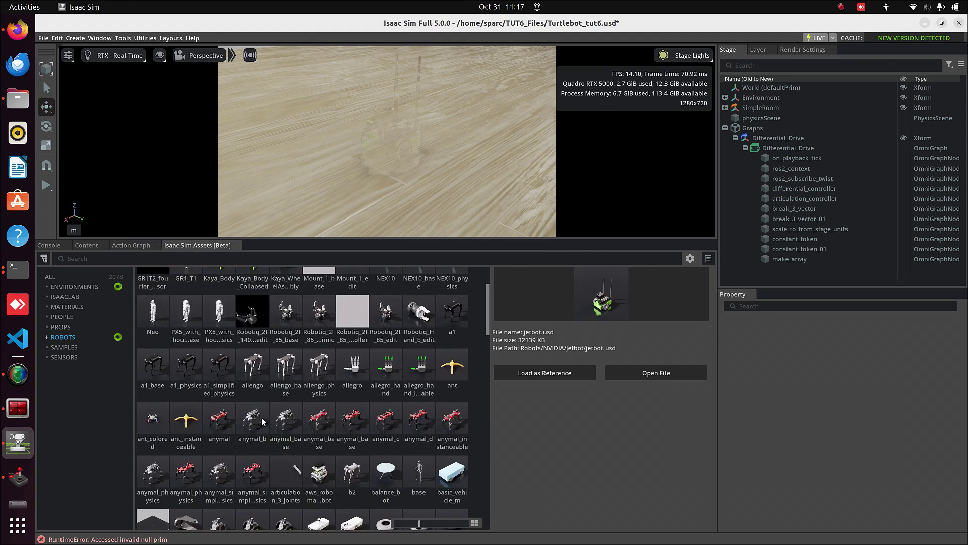
scroll(262, 421, "down", 1)
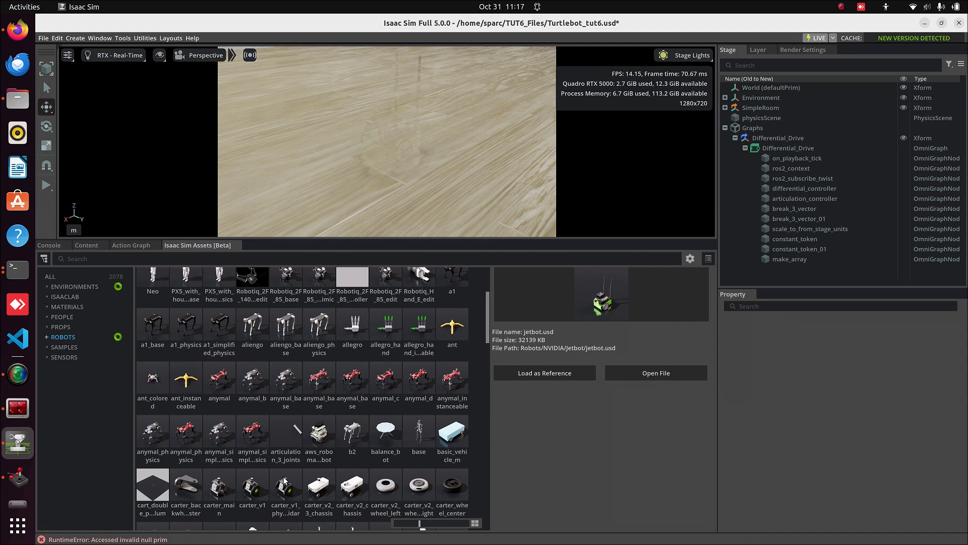
left_click(292, 492)
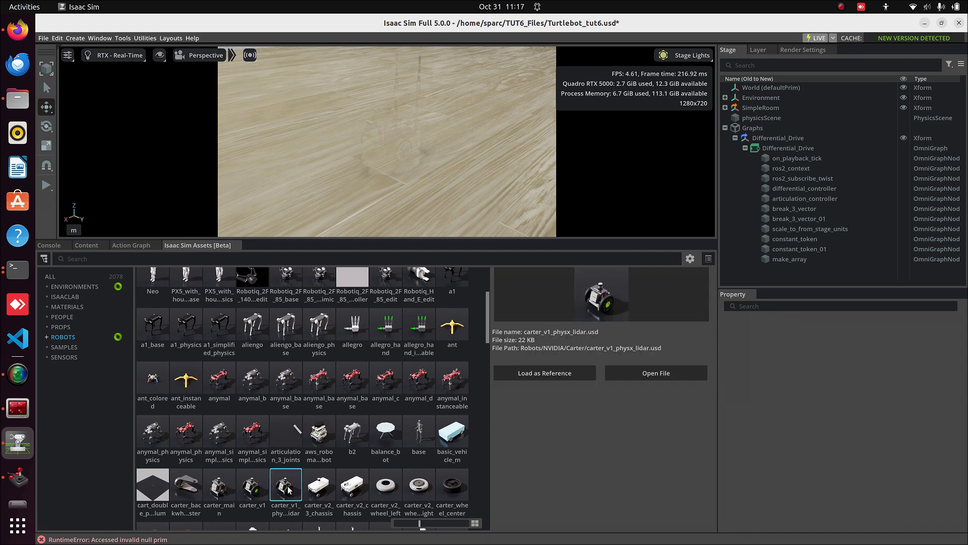
left_click_drag(600, 296, 752, 88)
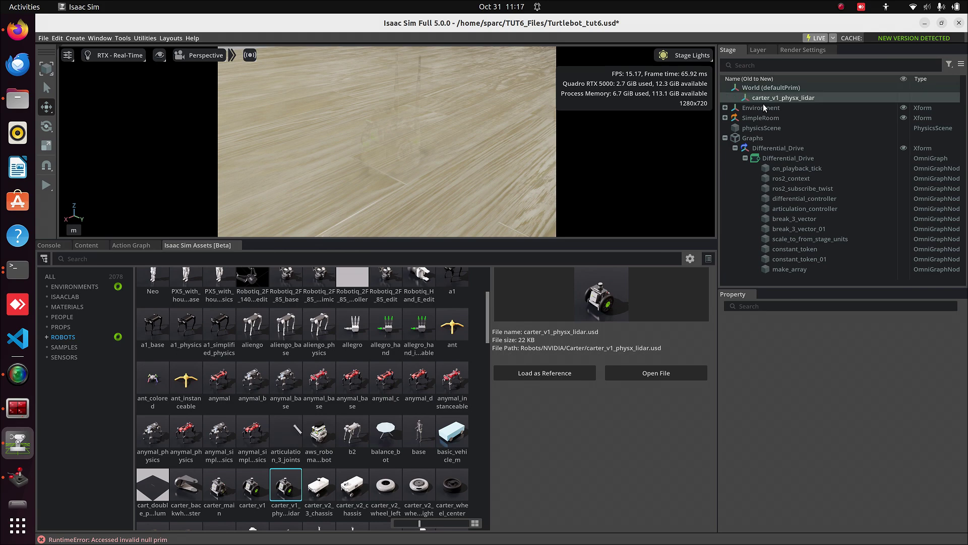
- Lower the Carter robot onto the floor at Z -0.52249
left_click_drag(405, 239, 408, 292)
scroll(422, 150, "down", 10)
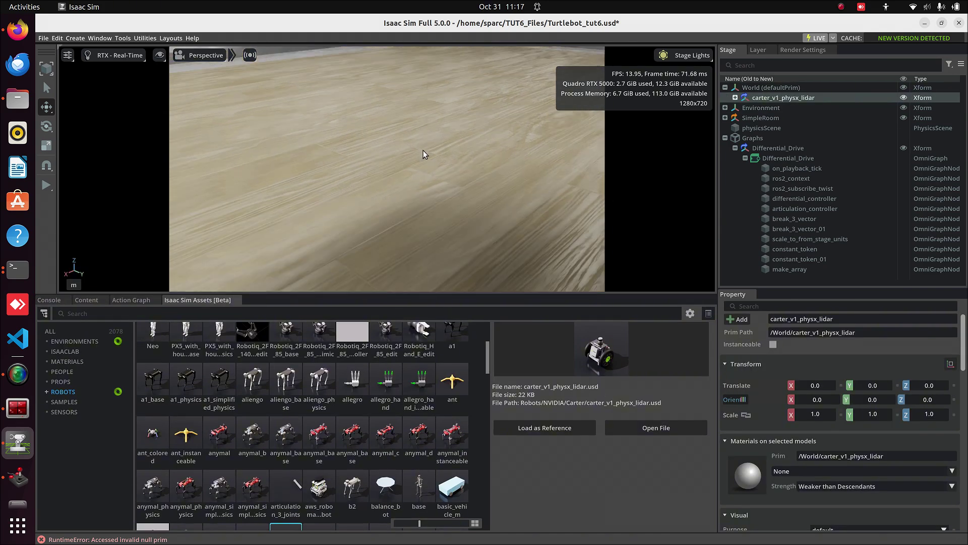
left_click_drag(384, 146, 387, 170)
scroll(387, 168, "down", 2)
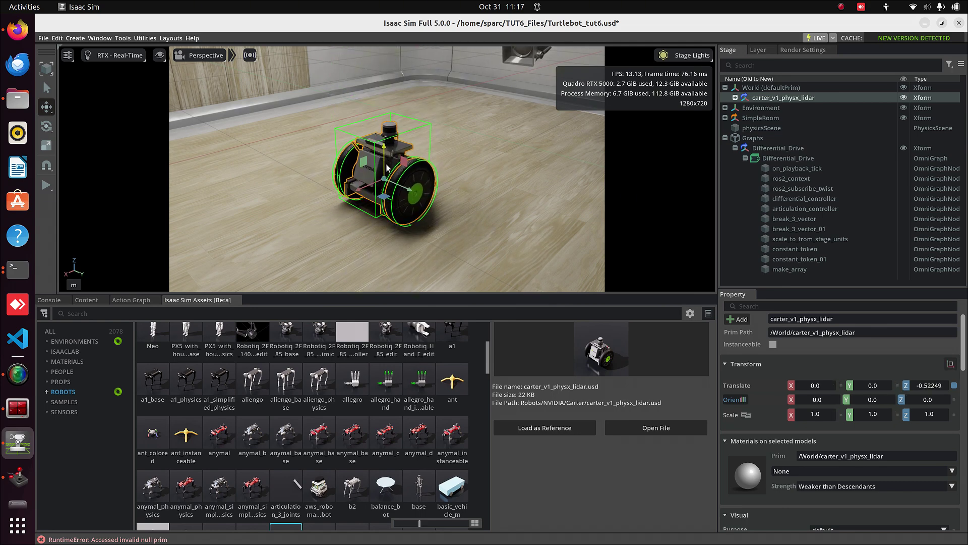
- Expand the Carter's chassis_link and inspect its left_wheel and right_wheel joints
left_click(735, 98)
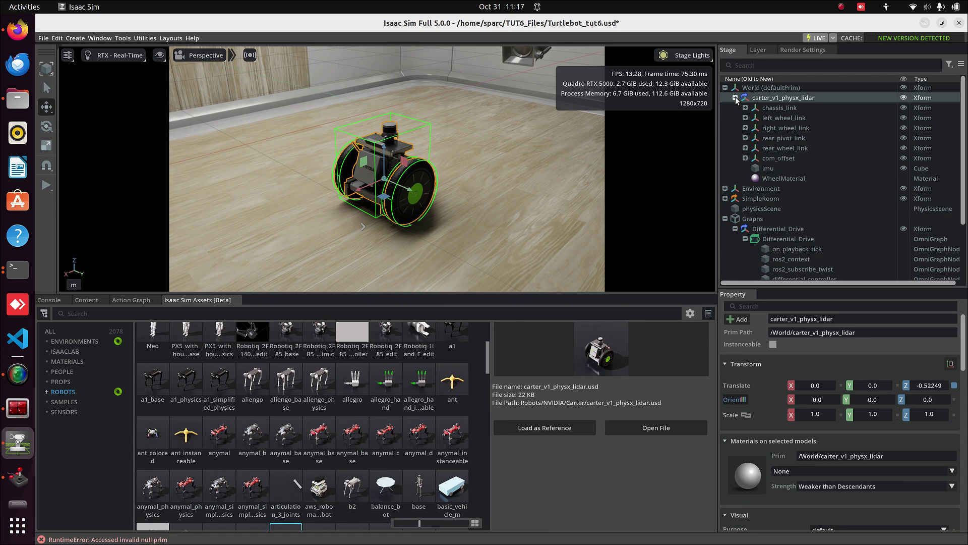
left_click(746, 108)
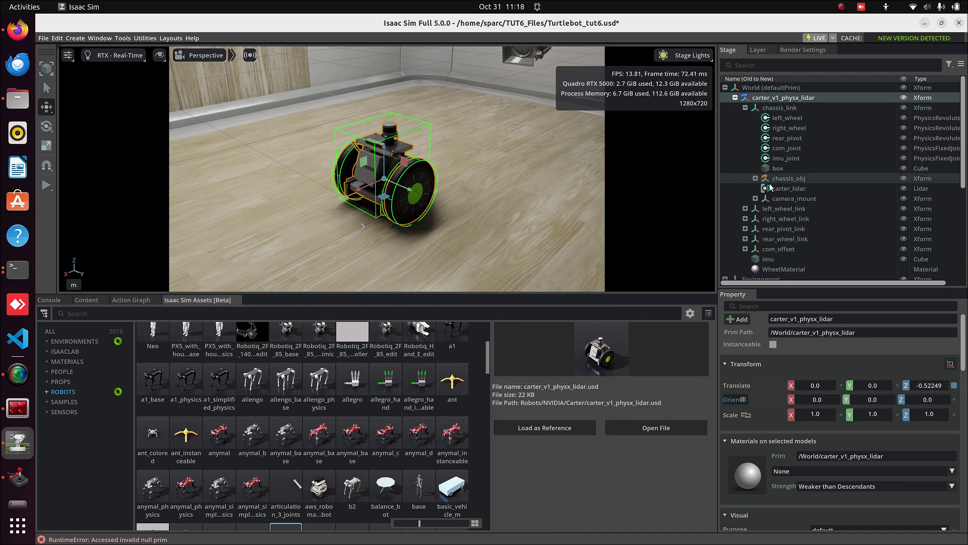
left_click(755, 199)
left_click(827, 218)
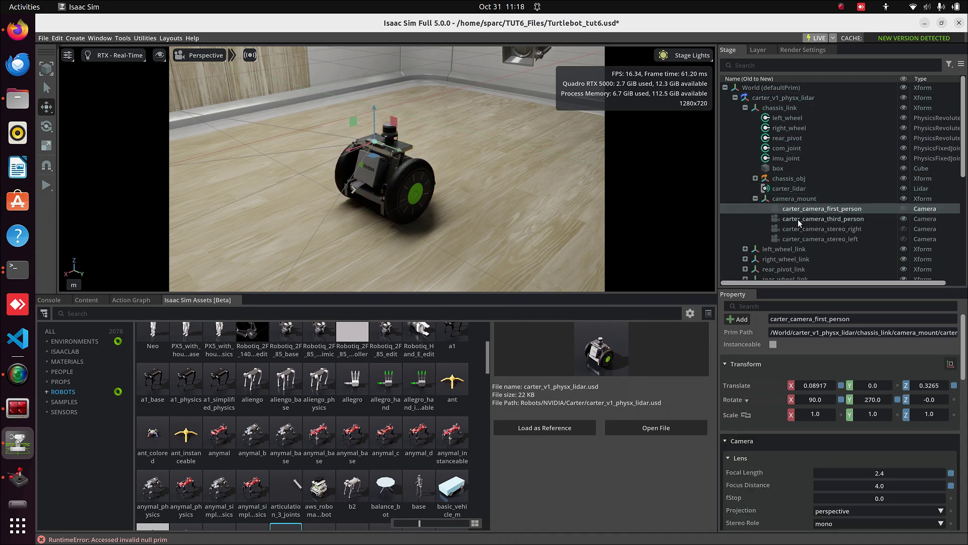
left_click(735, 98)
left_click(735, 98)
left_click(788, 118)
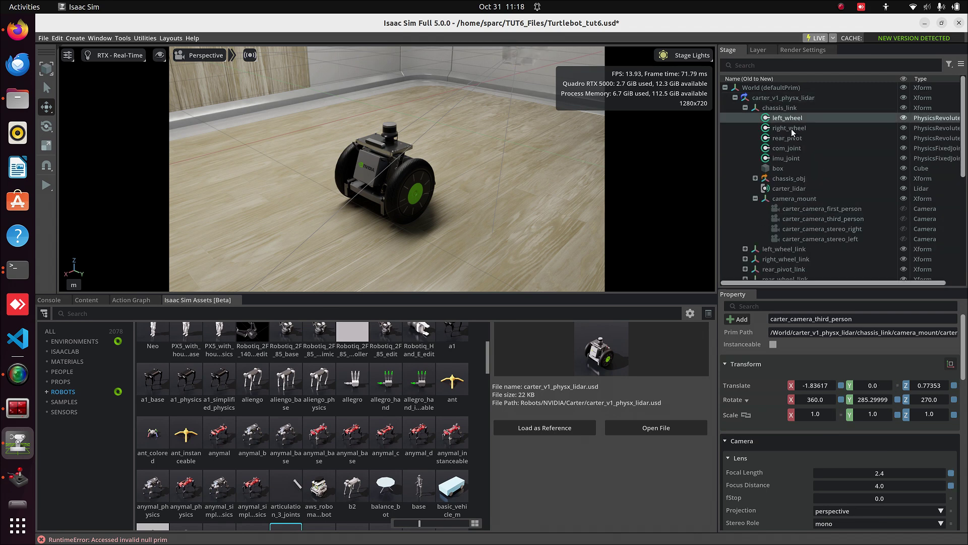
left_click(792, 129)
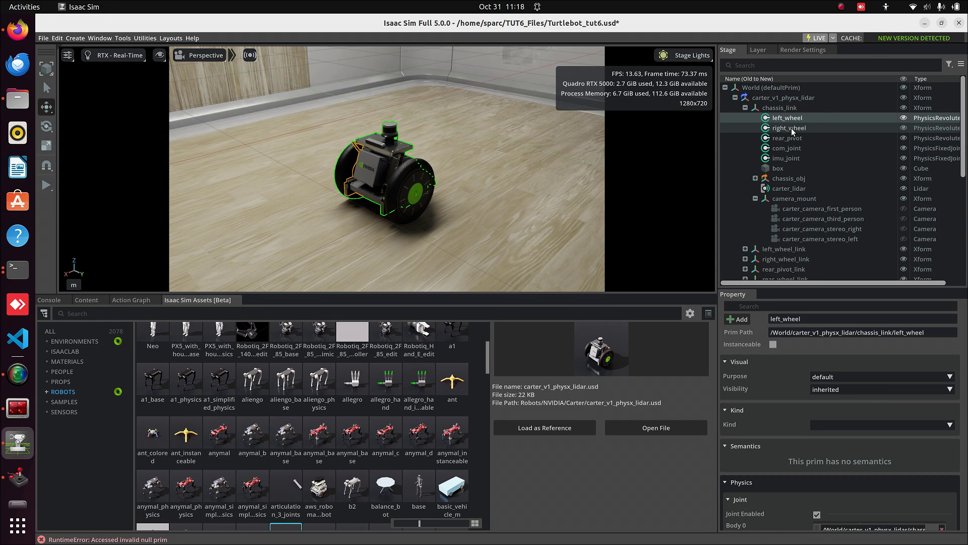
scroll(759, 169, "down", 10)
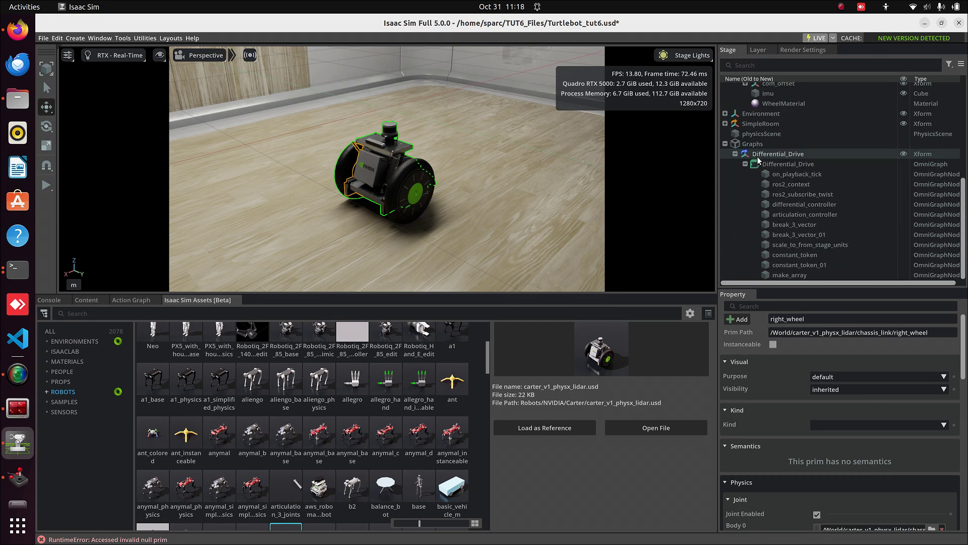
- Open the Differential_Drive graph and set the first Constant Token value to left_wheel
left_click(779, 164)
right_click(768, 166)
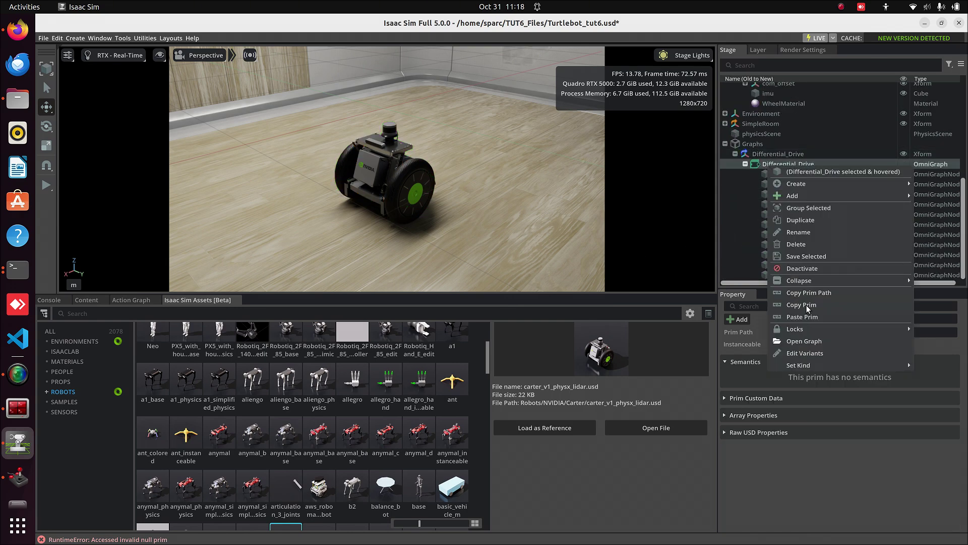
left_click(803, 341)
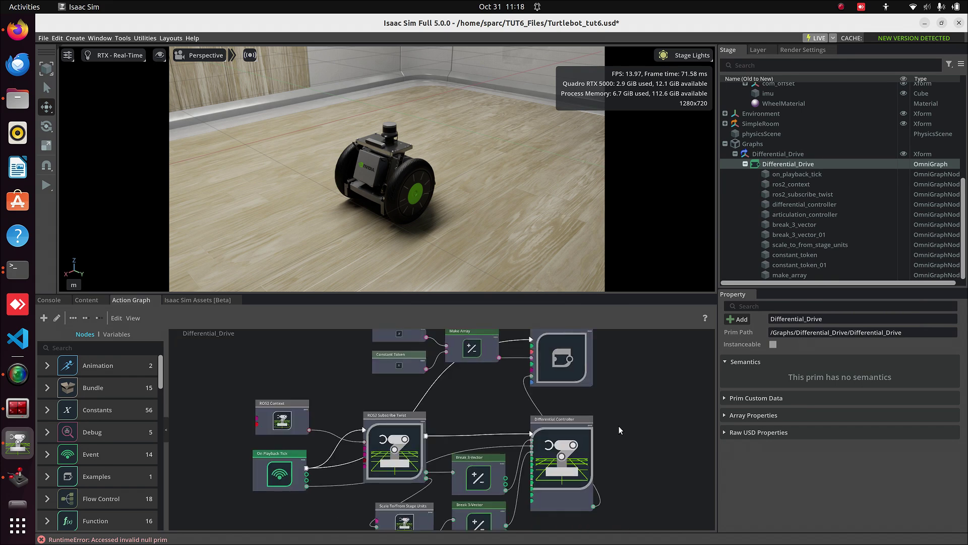
left_click(775, 253)
scroll(775, 253, "up", 10)
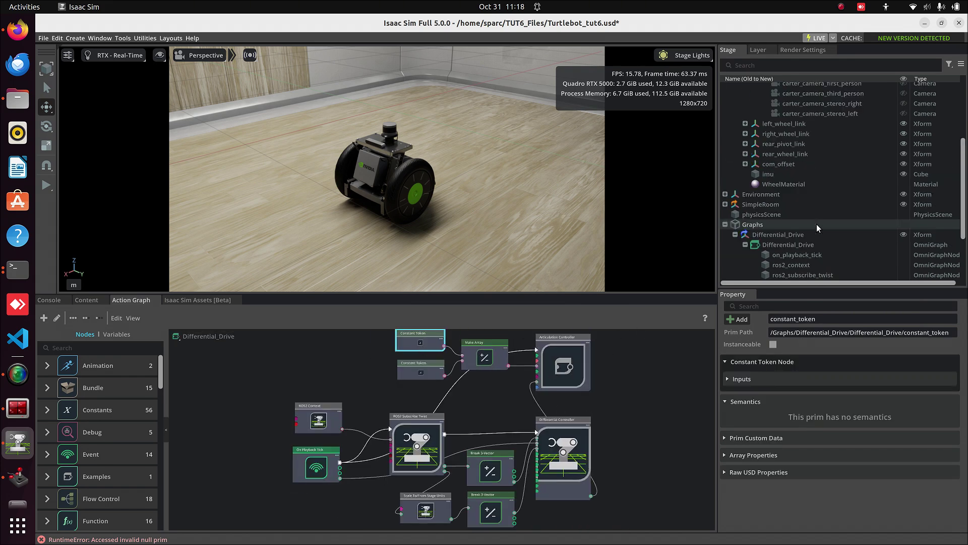
left_click(794, 120)
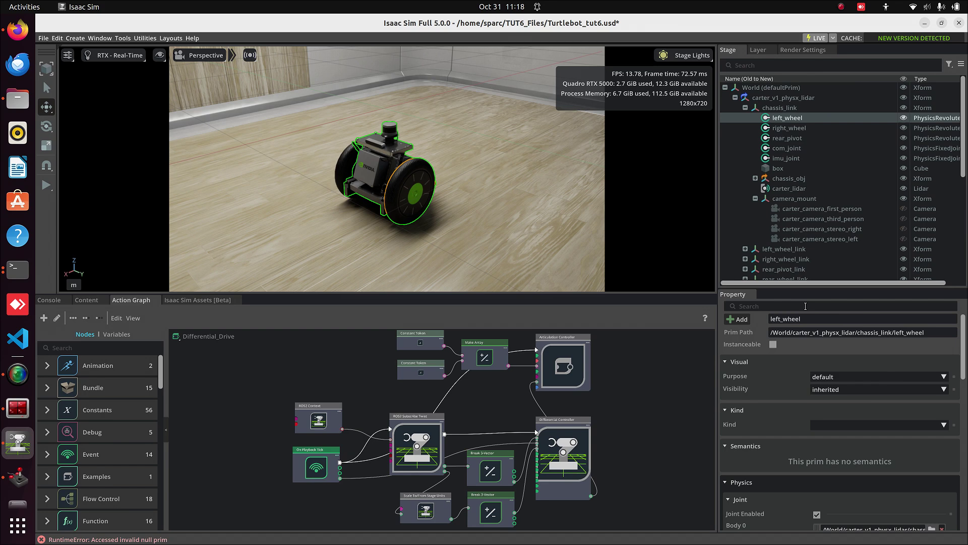
left_click(422, 346)
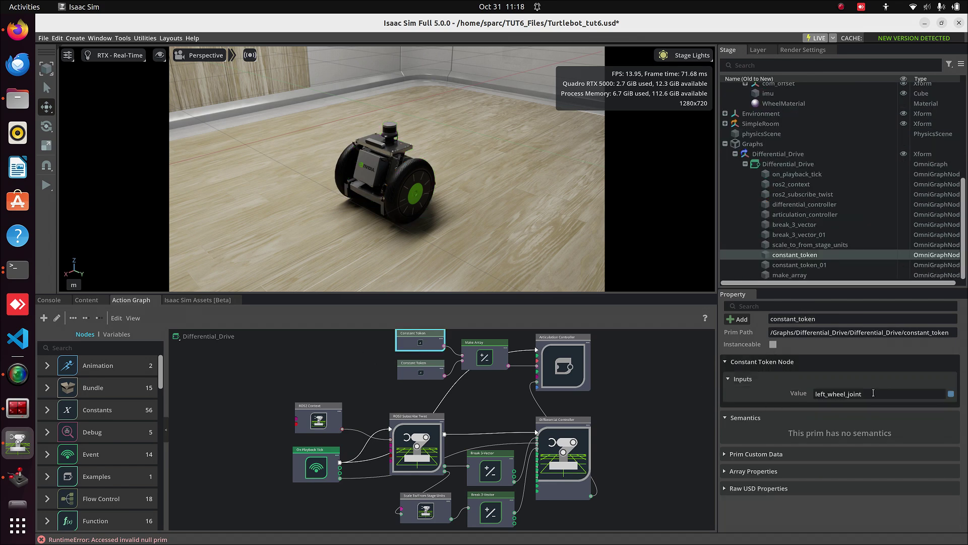
key("BackSpace")
key("BackSpace")
key("BackSpace")
key("BackSpace")
key("BackSpace")
key("BackSpace")
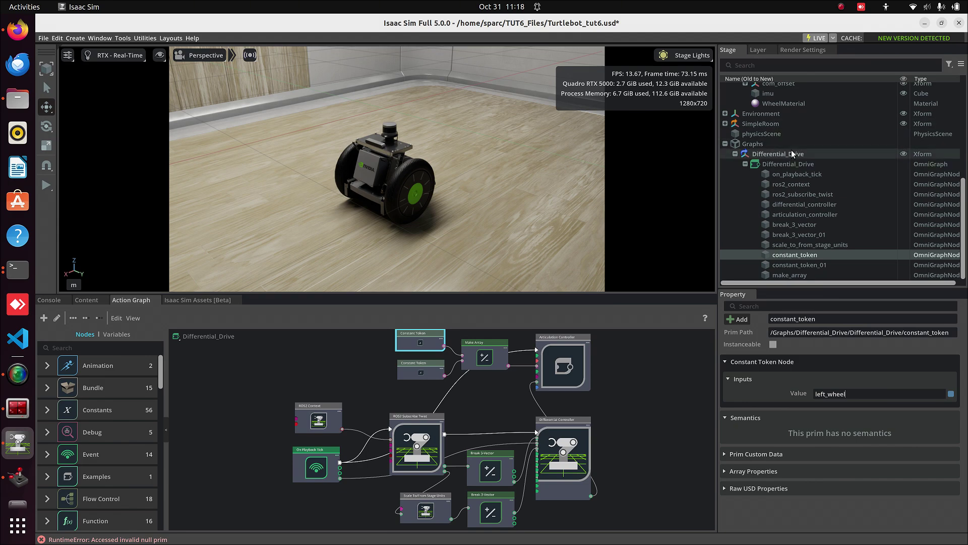
- Set the second Constant Token value to right_wheel
left_click(839, 134)
scroll(839, 134, "up", 10)
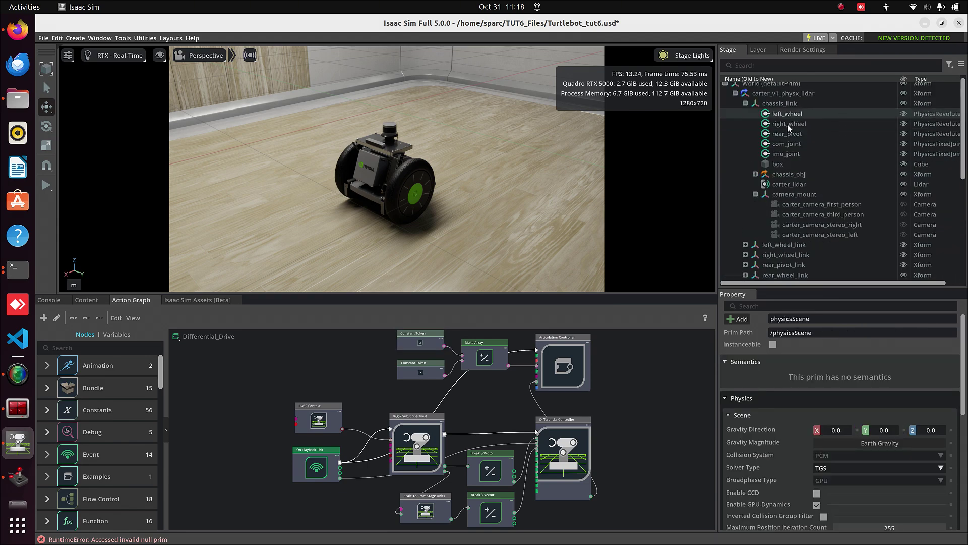
left_click(788, 125)
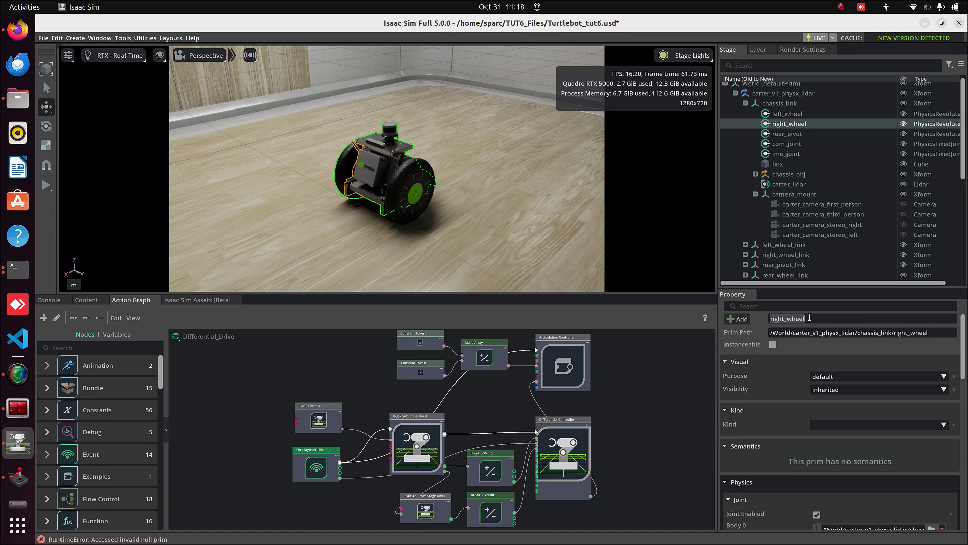
left_click(412, 374)
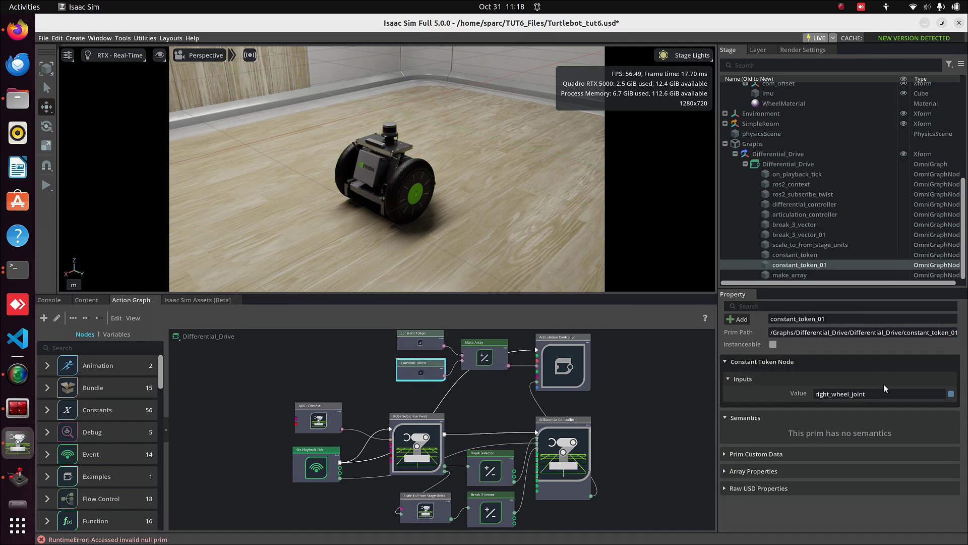
key("BackSpace")
key("BackSpace")
key("BackSpace")
key("BackSpace")
key("BackSpace")
key("BackSpace")
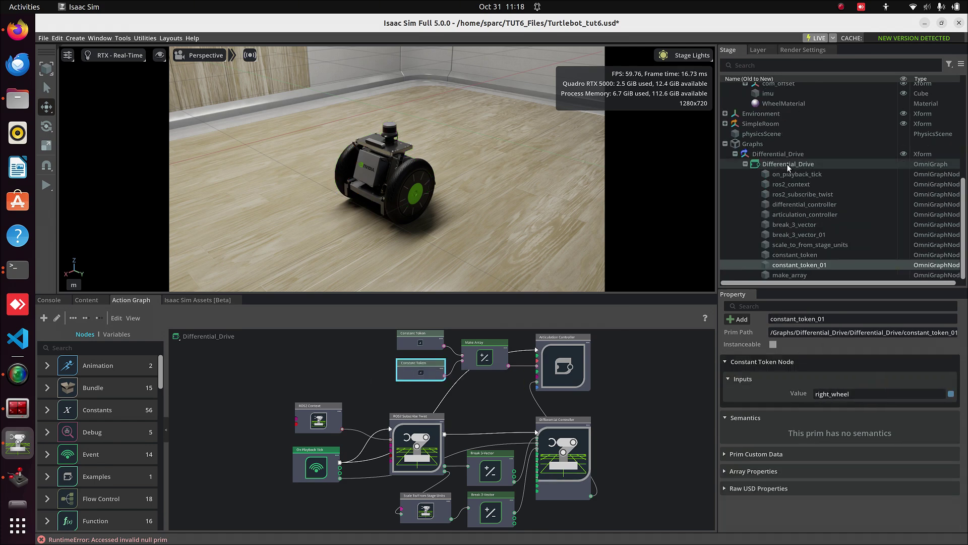
left_click(868, 174)
scroll(834, 186, "up", 4)
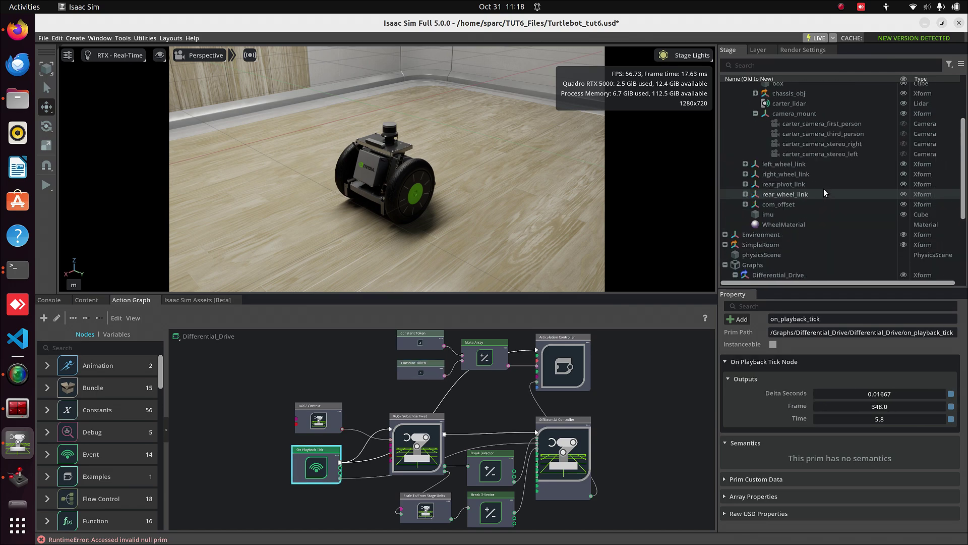
- Point the Articulation Controller's targetPrim at /World/carter_v1_physx_lidar
left_click(583, 347)
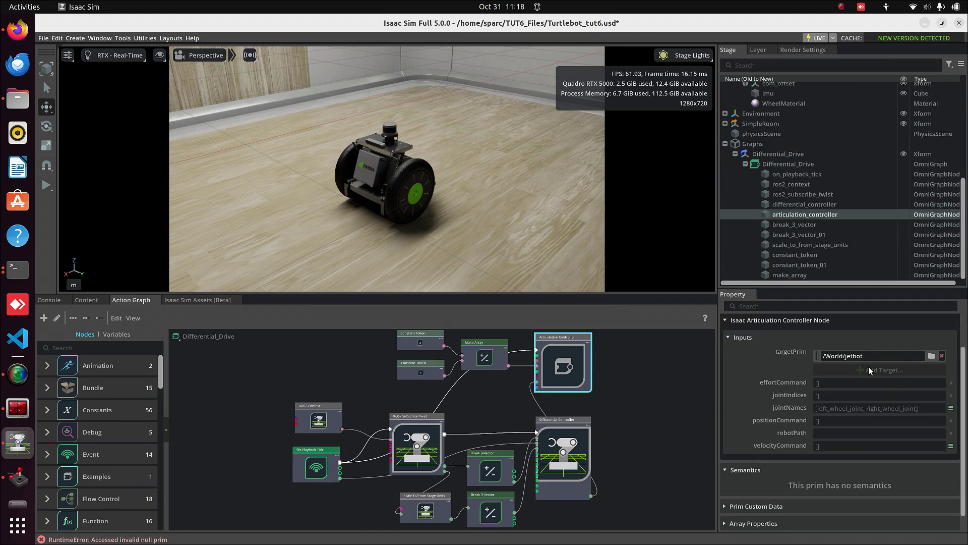
left_click(931, 355)
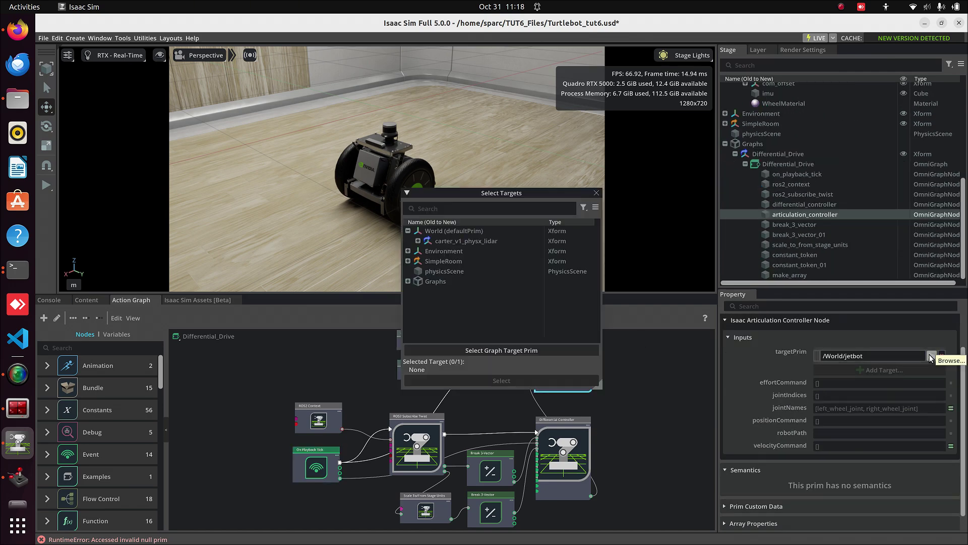
left_click(486, 243)
left_click(489, 381)
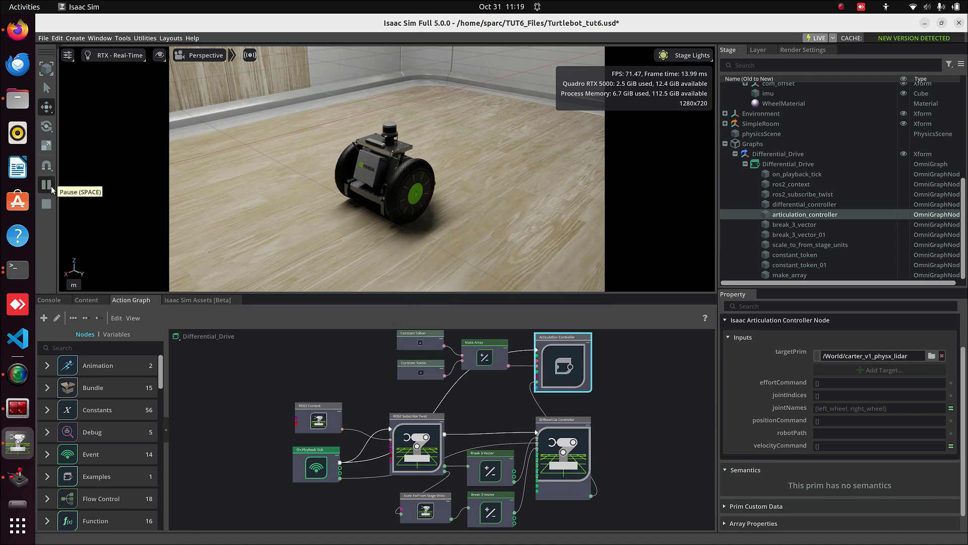
- Press Play to start the simulation, then steer the Carter with the gamepad joysticks
left_click(50, 185)
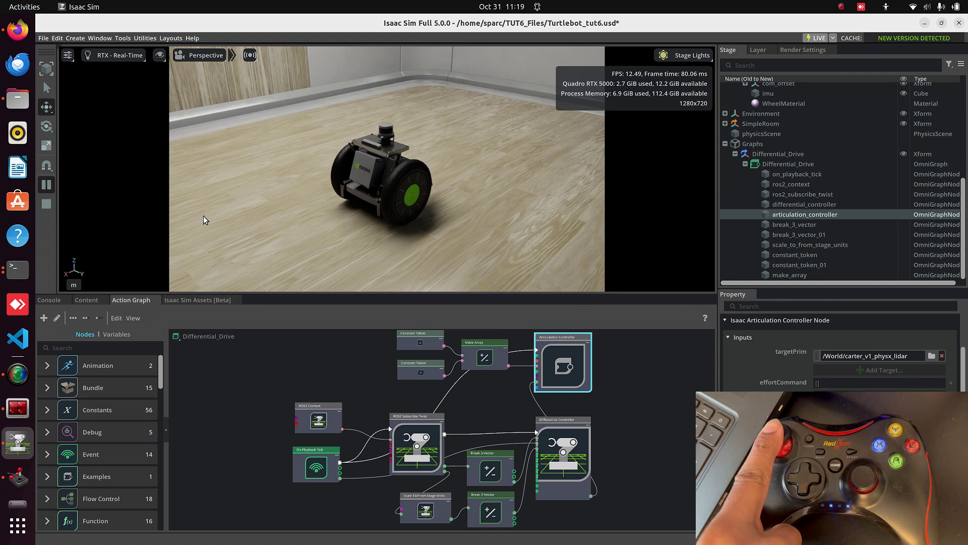